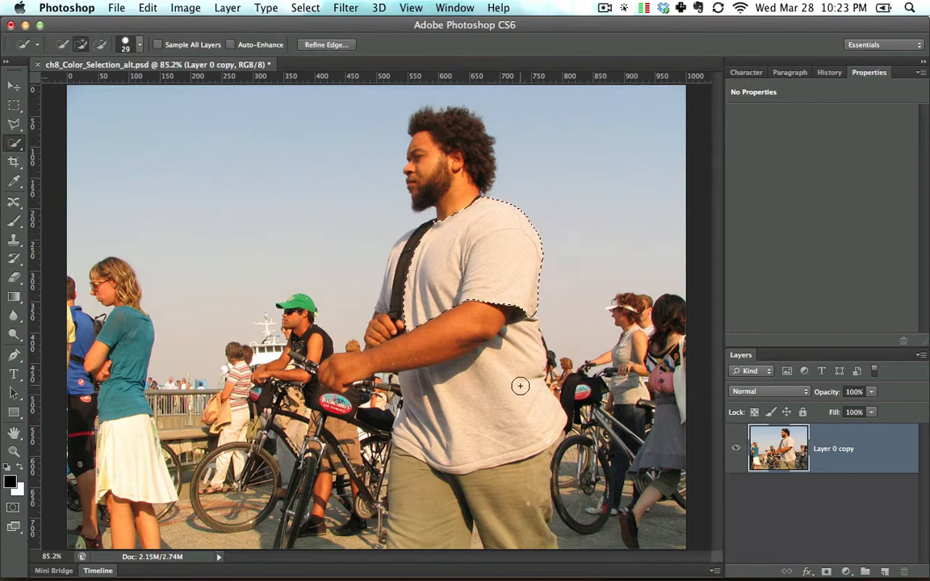
Add the lower part of the man's shirt below his arm to the selection with Quick Selection, redoing the first stroke.
mouse_move(520, 386)
mouse_down()
mouse_move(517, 404)
mouse_move(404, 388)
mouse_move(379, 363)
mouse_move(448, 376)
mouse_move(504, 347)
mouse_up()
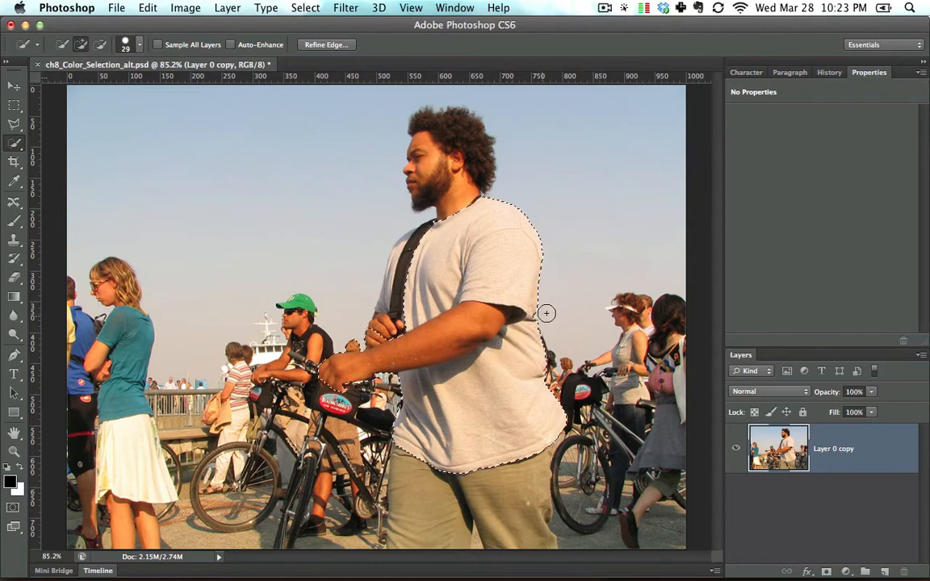
key(super+z)
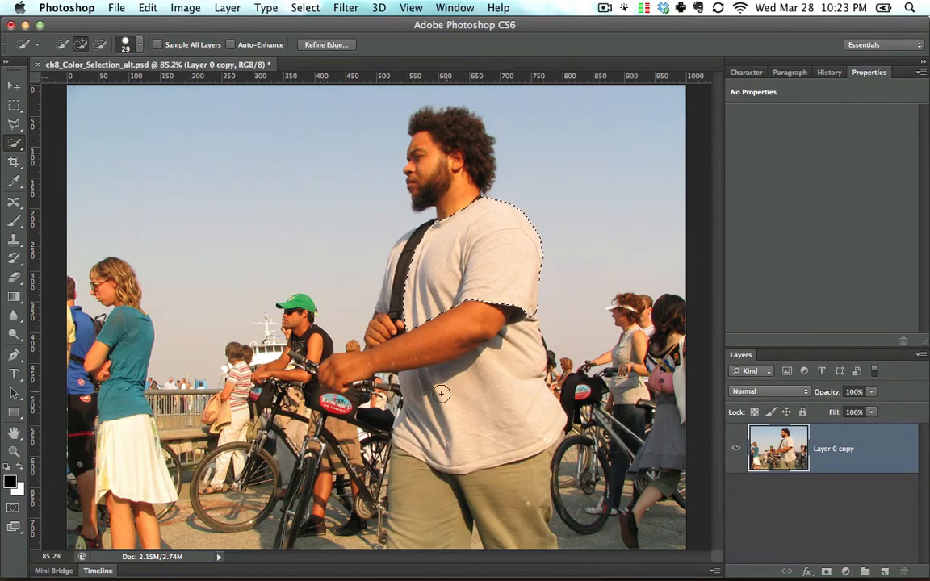
mouse_move(442, 394)
mouse_down()
mouse_move(501, 355)
mouse_move(384, 375)
mouse_move(426, 409)
mouse_up()
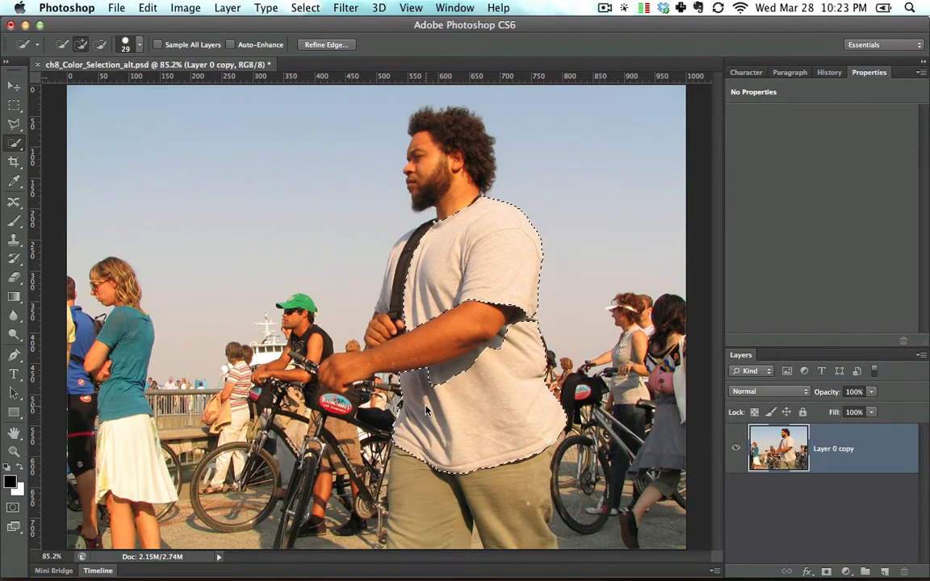
Set the Quick Selection brush to 15 px and add the lower part of the shaded sleeve outside the bag strap.
key(super+equal)
key(super+equal)
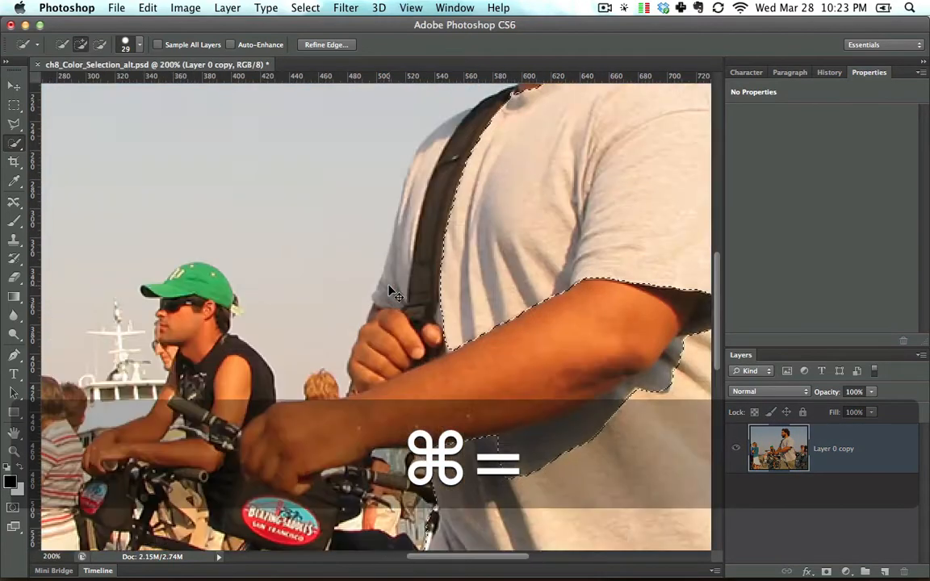
key(super+equal)
key(super+equal)
key(super+minus)
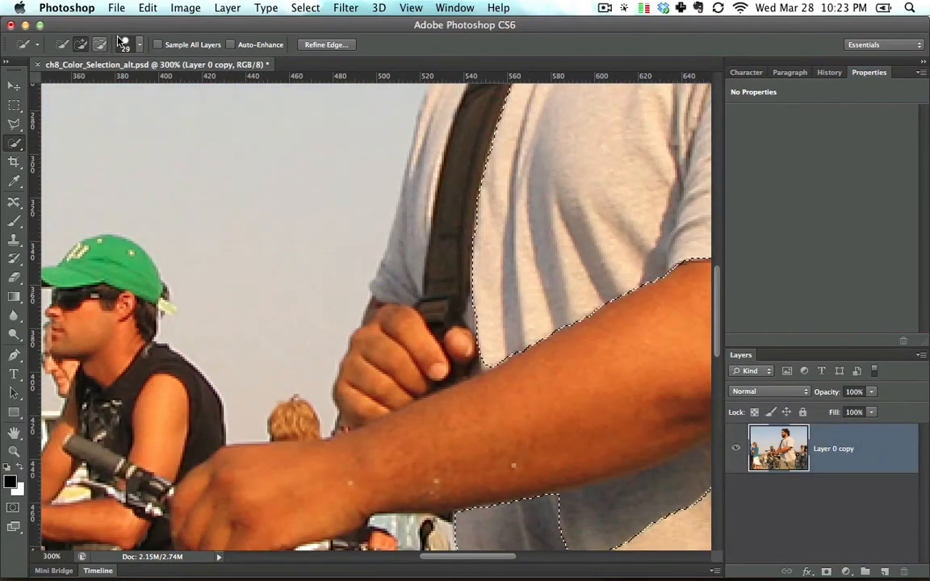
click(123, 44)
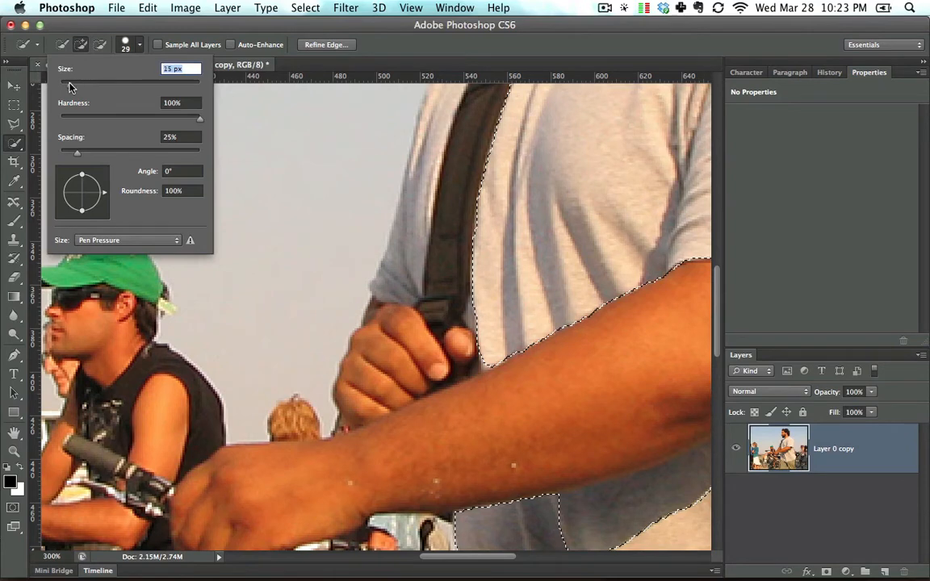
drag(410, 269, 405, 245)
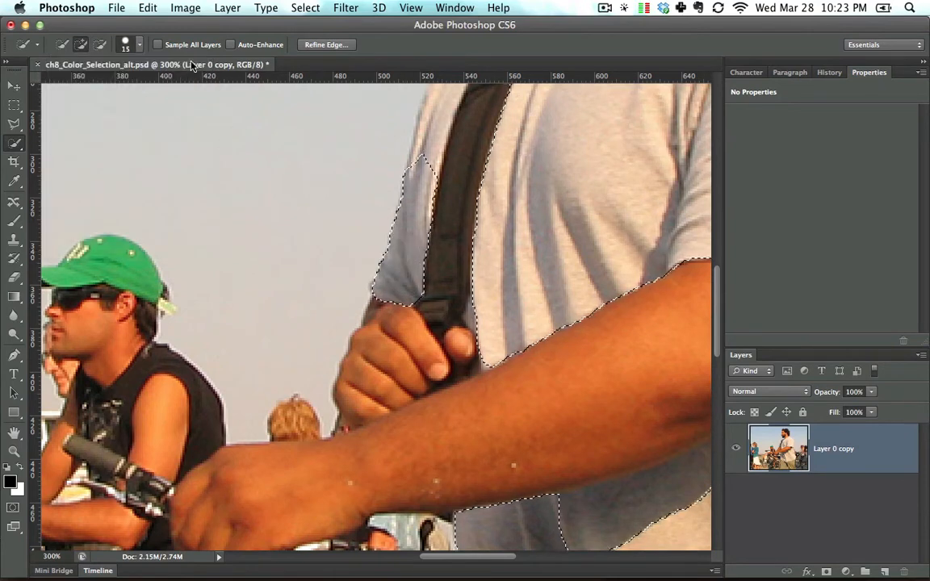
Reduce the brush to 6 px and extend the selection up the shirt area outside the strap, undoing the stroke that spills over.
click(125, 44)
text(6)
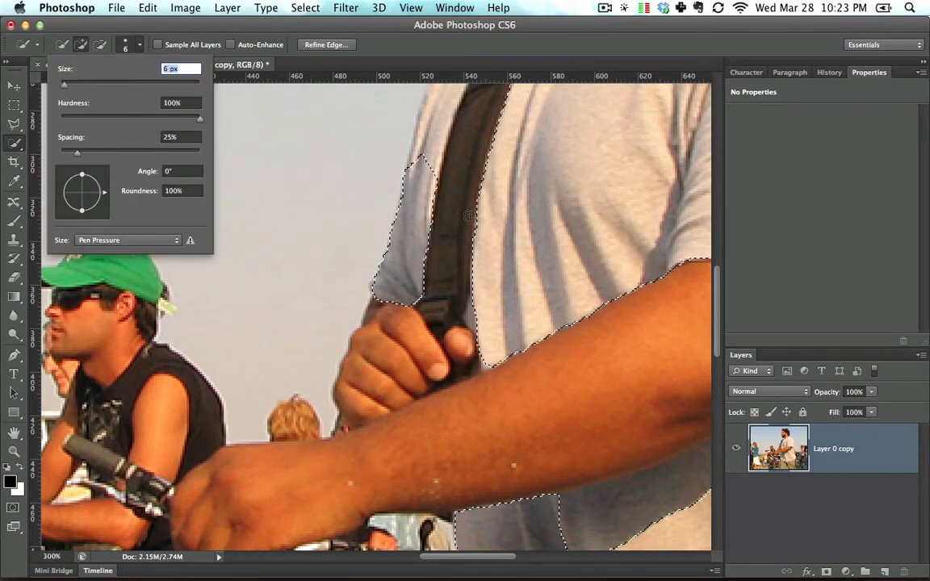
key(space)
click(447, 255)
click(575, 219)
drag(442, 210, 429, 253)
key(space)
key(super+z)
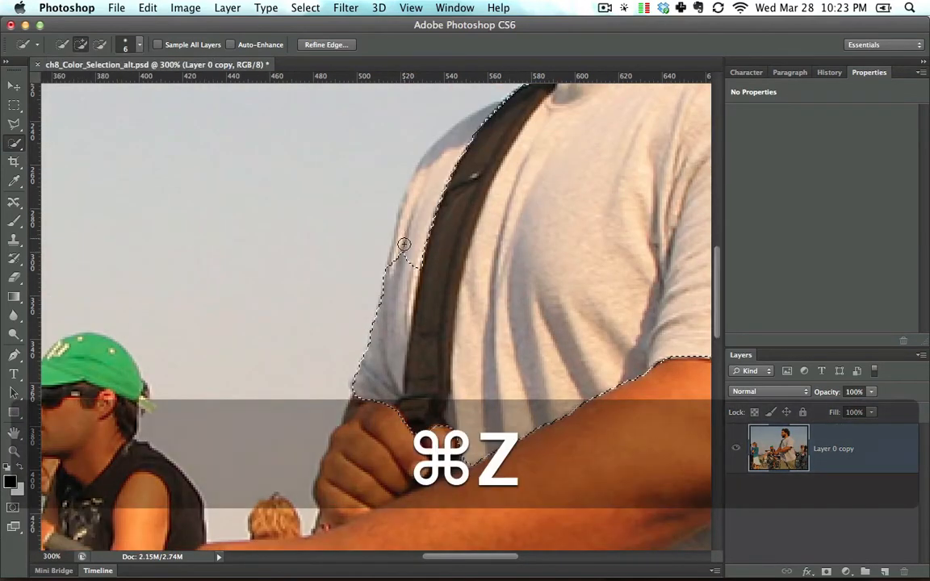
key(alt+super+z)
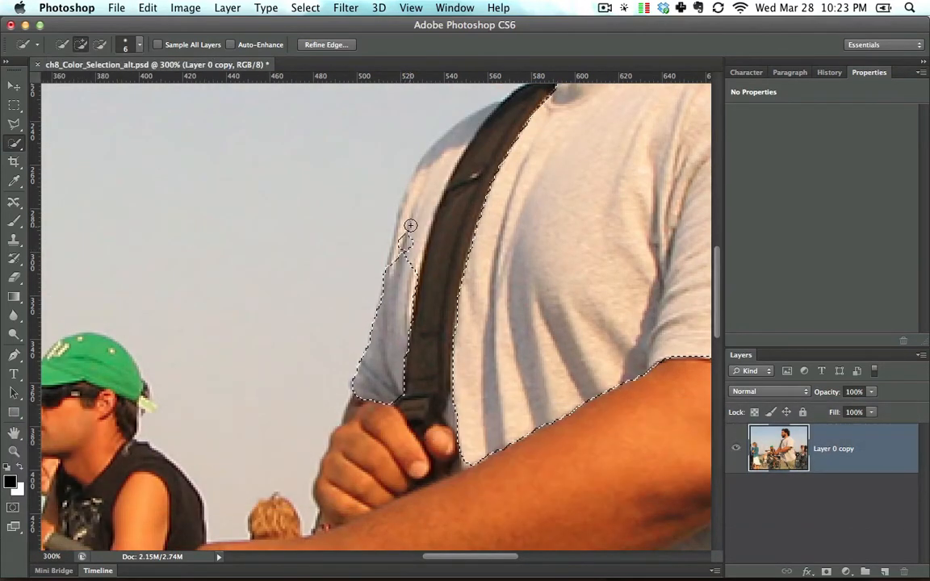
click(410, 225)
Add the dark inside of the near sleeve opening and the shadow patch below the elbow to the selection.
key(space)
mouse_move(433, 193)
mouse_down()
mouse_move(383, 297)
mouse_move(419, 218)
mouse_move(417, 243)
mouse_move(376, 192)
mouse_move(377, 211)
mouse_move(368, 216)
mouse_move(418, 235)
mouse_up()
key(space)
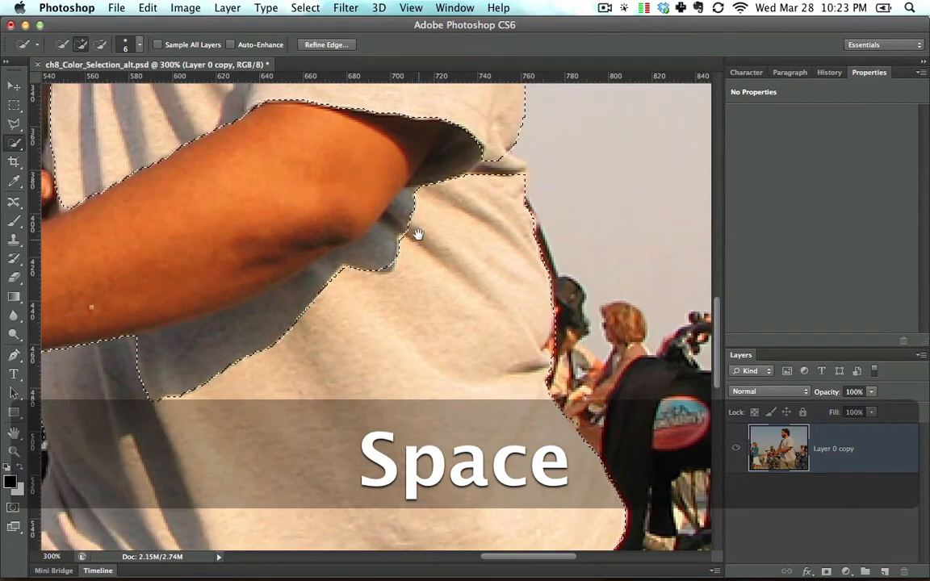
mouse_move(434, 178)
mouse_down()
mouse_move(452, 149)
mouse_move(454, 158)
mouse_up()
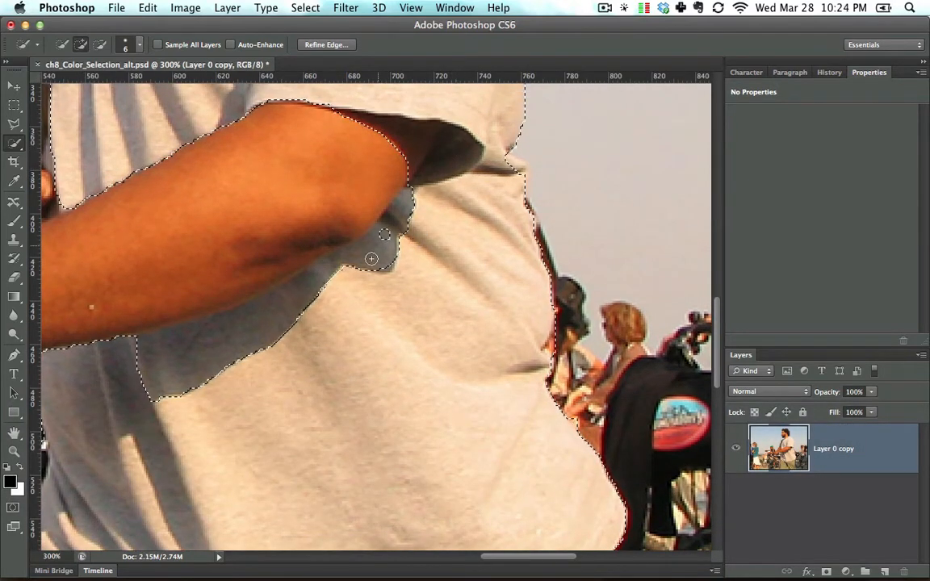
drag(371, 259, 348, 265)
Try to add the shaded shirt area under the forearm with Quick Selection strokes.
key(space)
drag(402, 291, 469, 254)
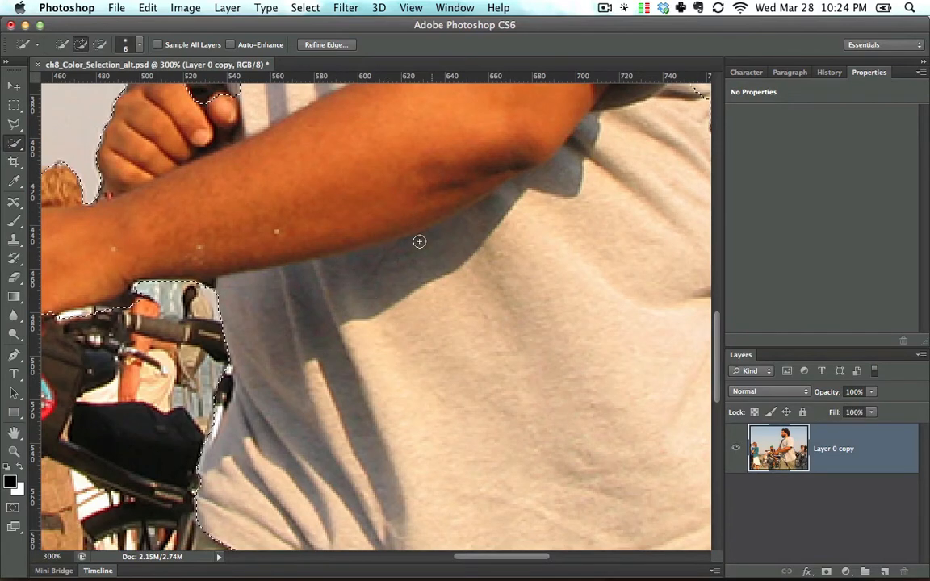
key(super+z)
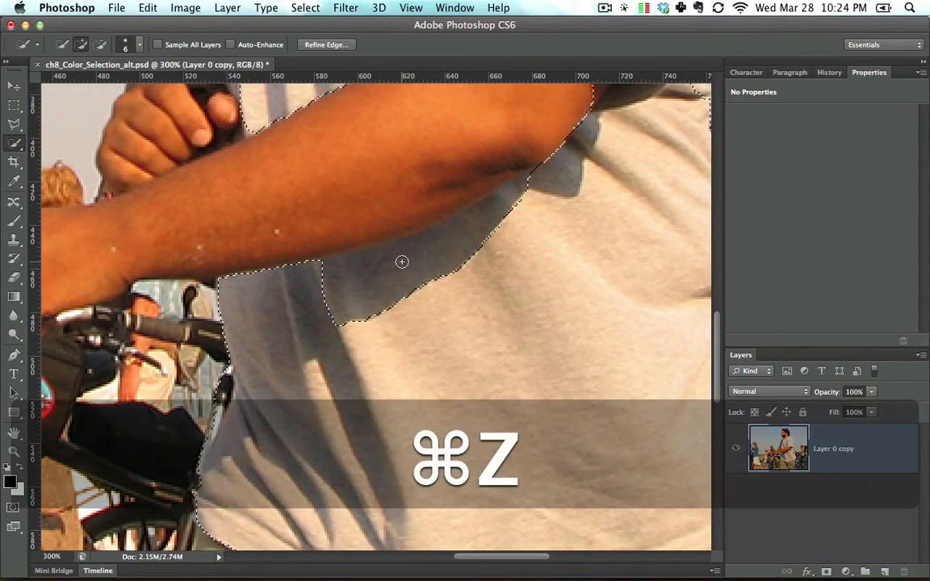
mouse_move(402, 262)
mouse_down()
mouse_move(379, 270)
mouse_move(415, 259)
mouse_up()
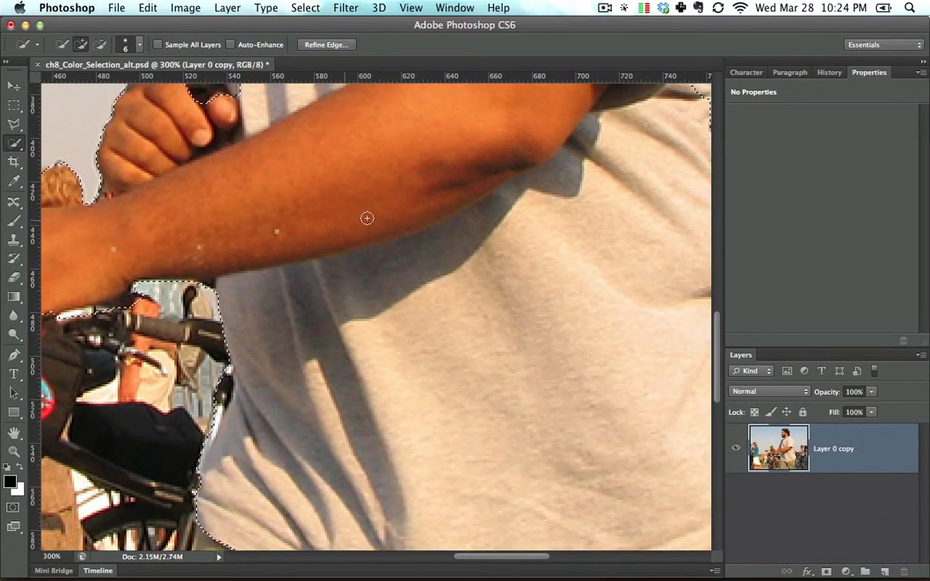
key(super+z)
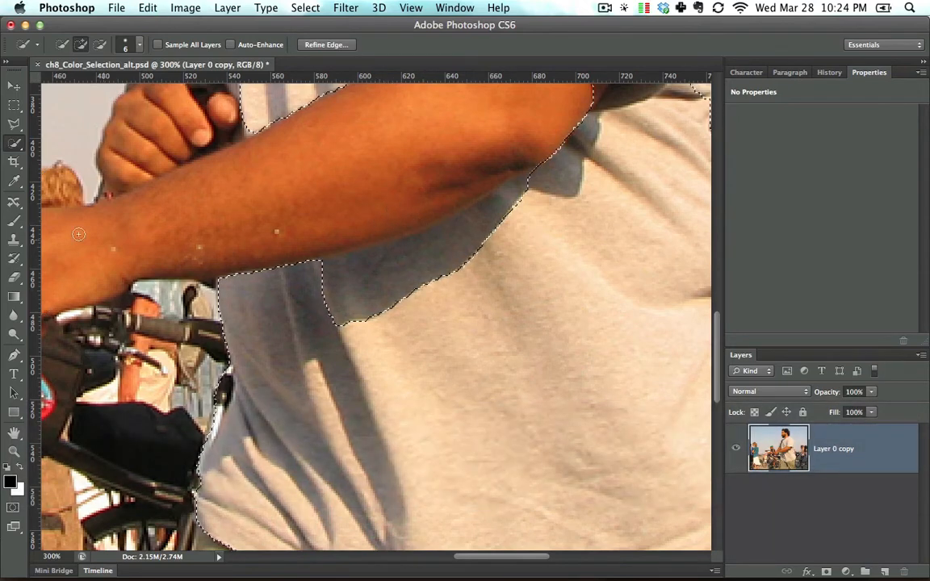
Add the shaded shirt area under the forearm to the selection with the Polygonal Lasso, tracing the arm's lower edge.
key(l)
key(shift)
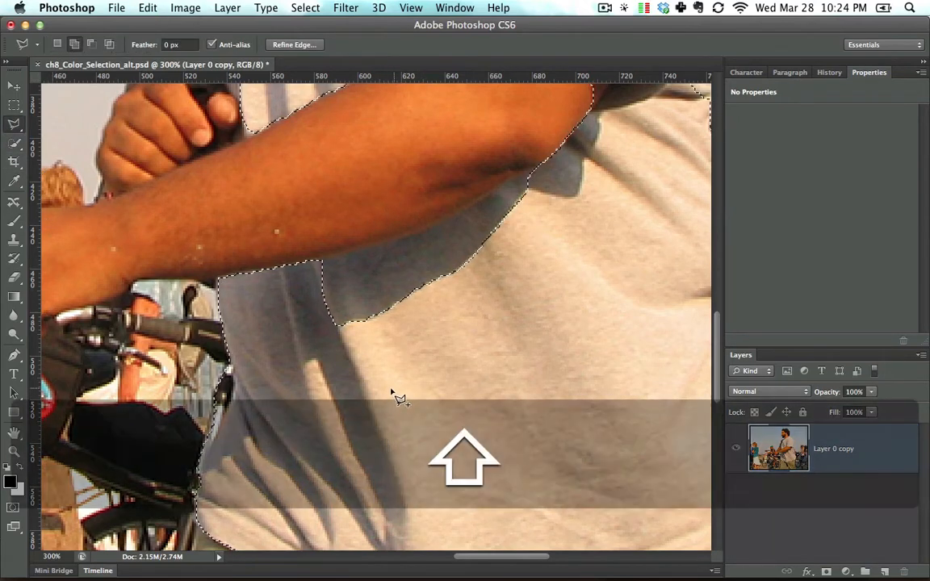
shift+click(391, 394)
click(297, 321)
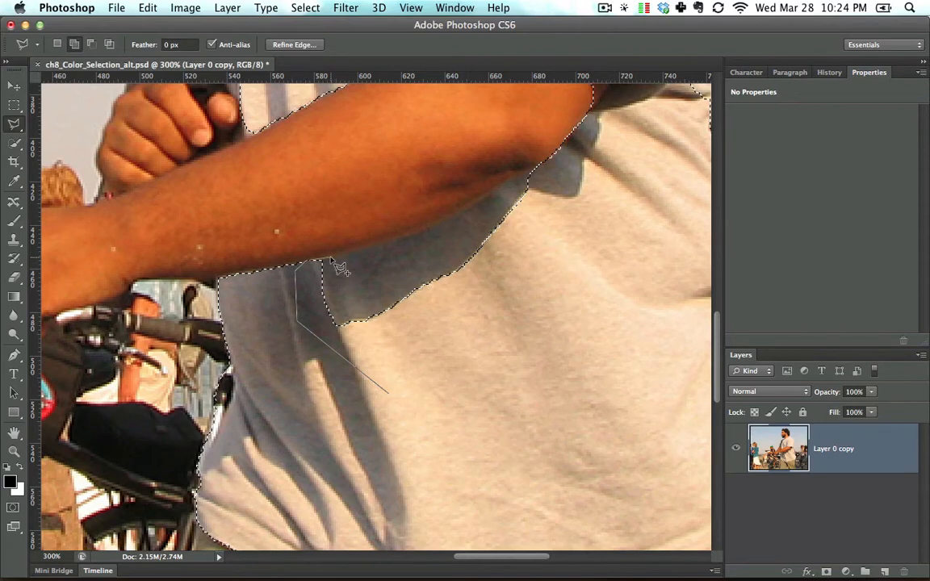
click(433, 230)
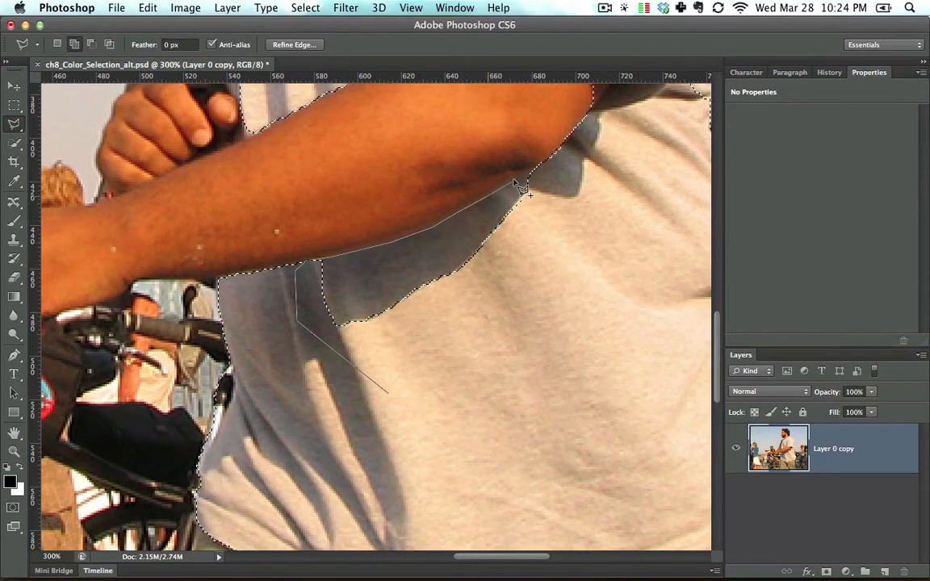
click(543, 166)
click(591, 253)
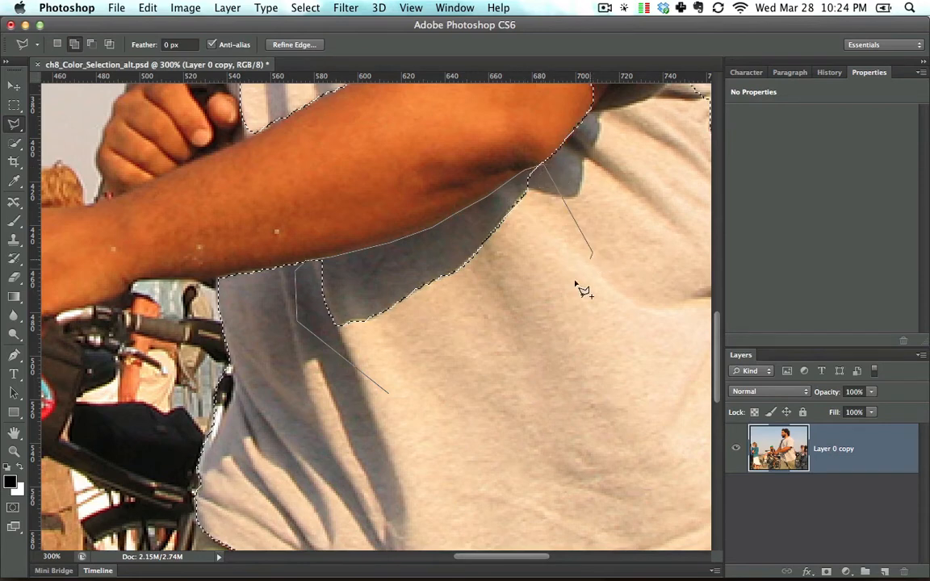
double_click(500, 368)
Add the missed slivers of shirt between the thumb, the strap and the forearm to the selection with the Polygonal Lasso.
key(space)
drag(394, 240, 520, 396)
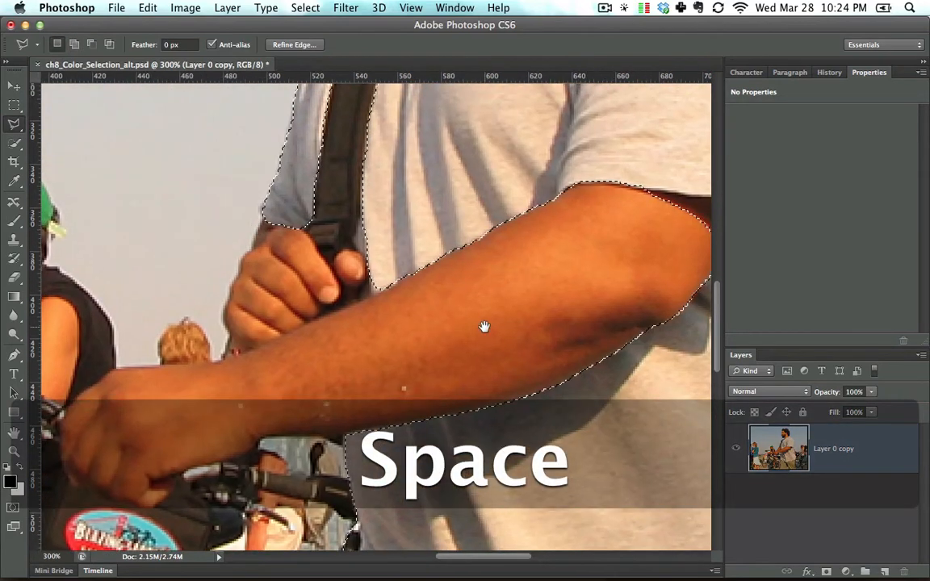
shift+click(409, 262)
click(383, 293)
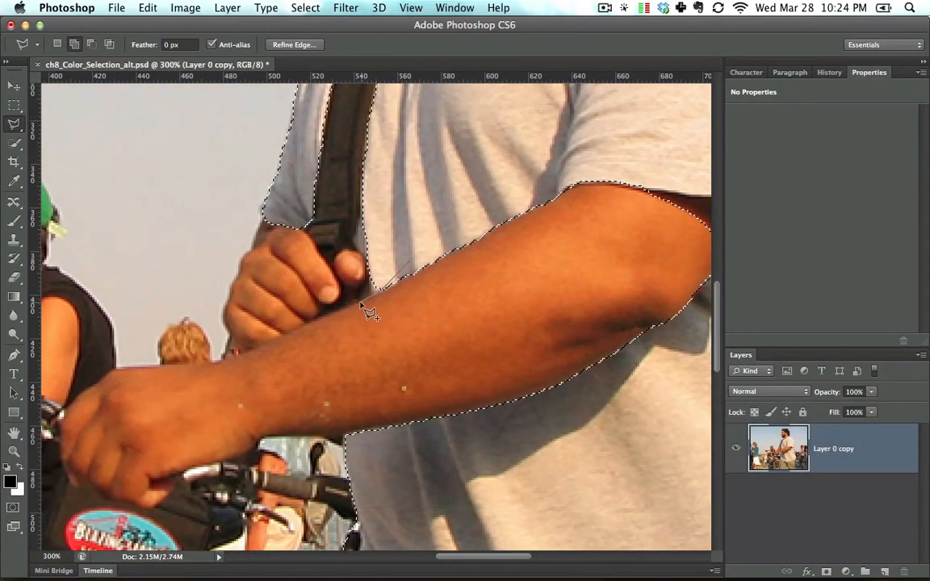
click(362, 302)
click(368, 276)
double_click(398, 250)
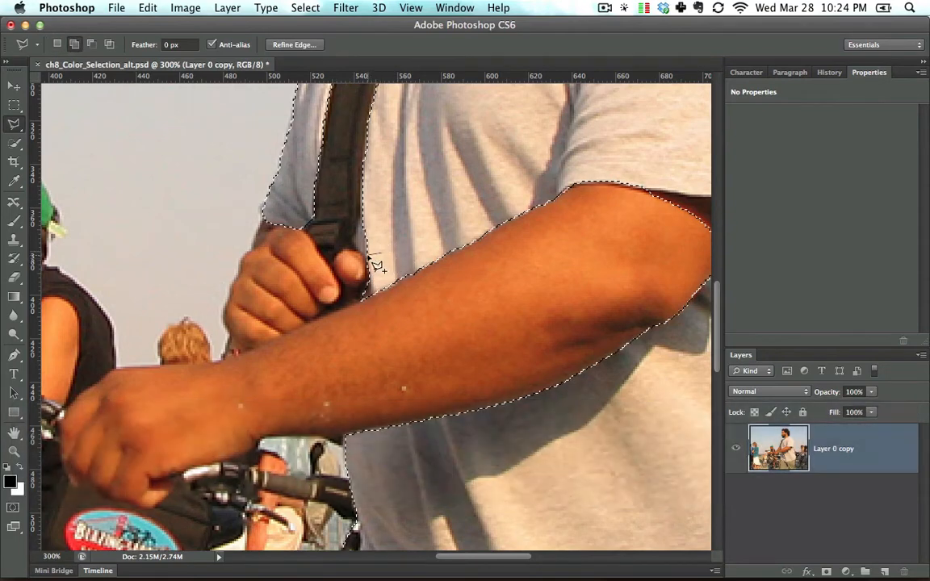
click(352, 242)
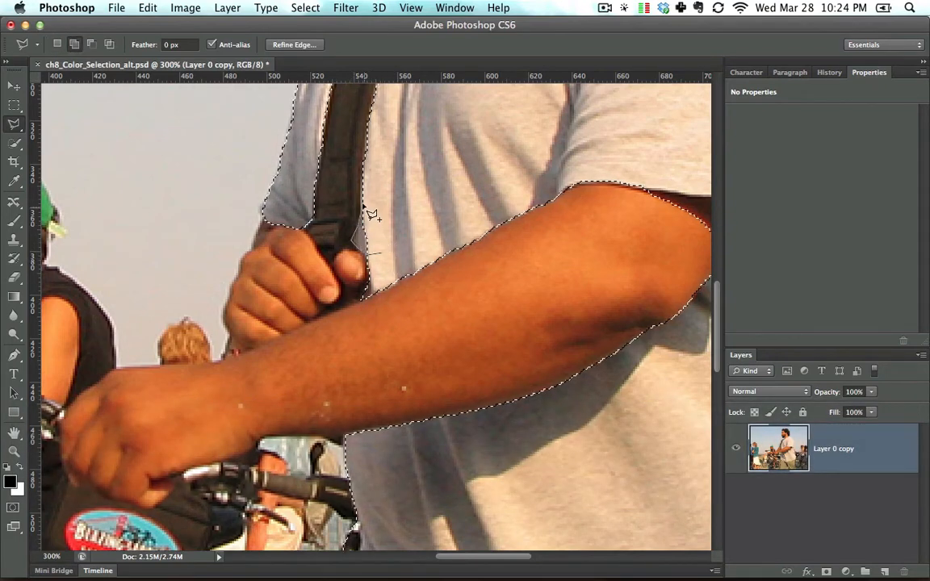
Subtract the arm area just inside the near sleeve opening from the selection with the Polygonal Lasso.
drag(509, 197, 313, 268)
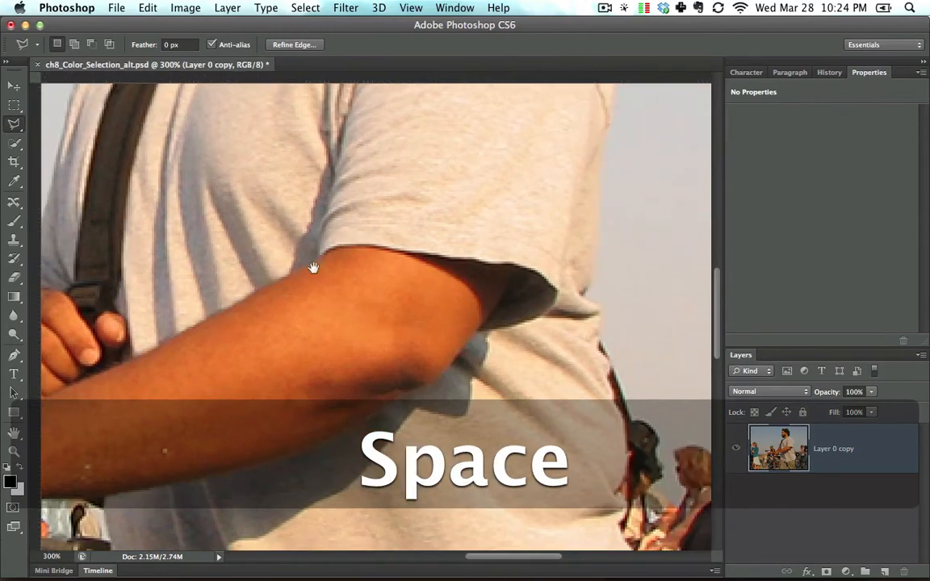
alt+click(387, 274)
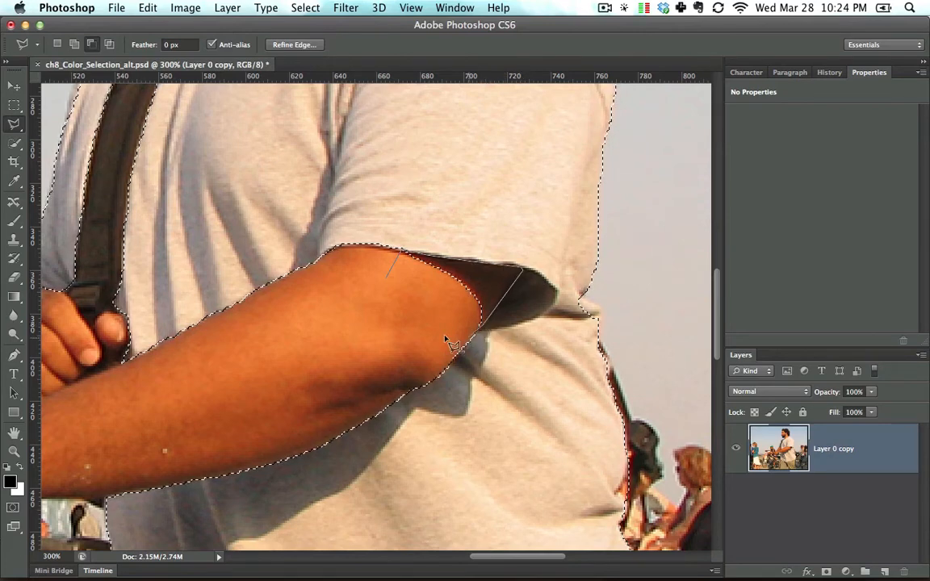
Refine the edge of the shirt selection with a Feather of 0.8 px and a Shift Edge of +7%.
key(super+minus)
key(super+minus)
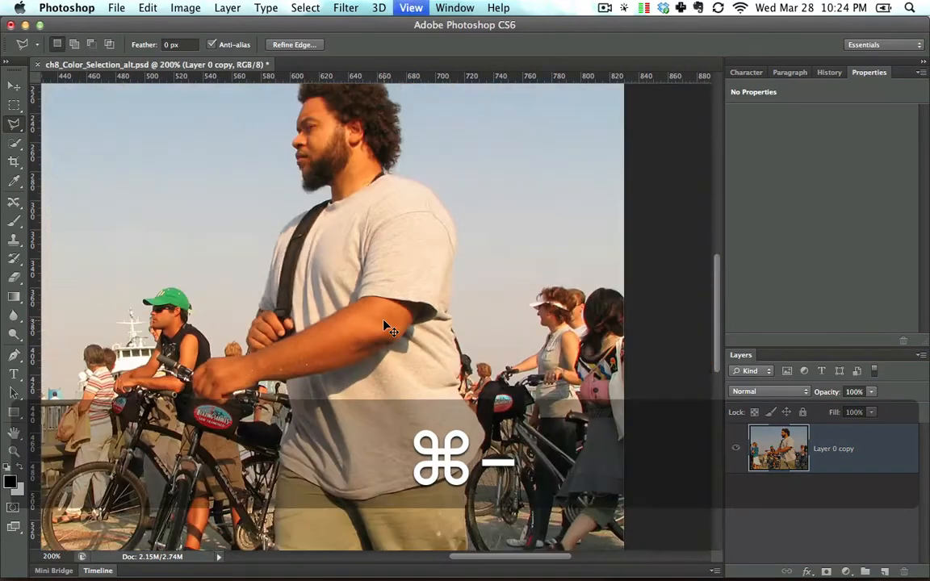
key(super+equal)
key(space)
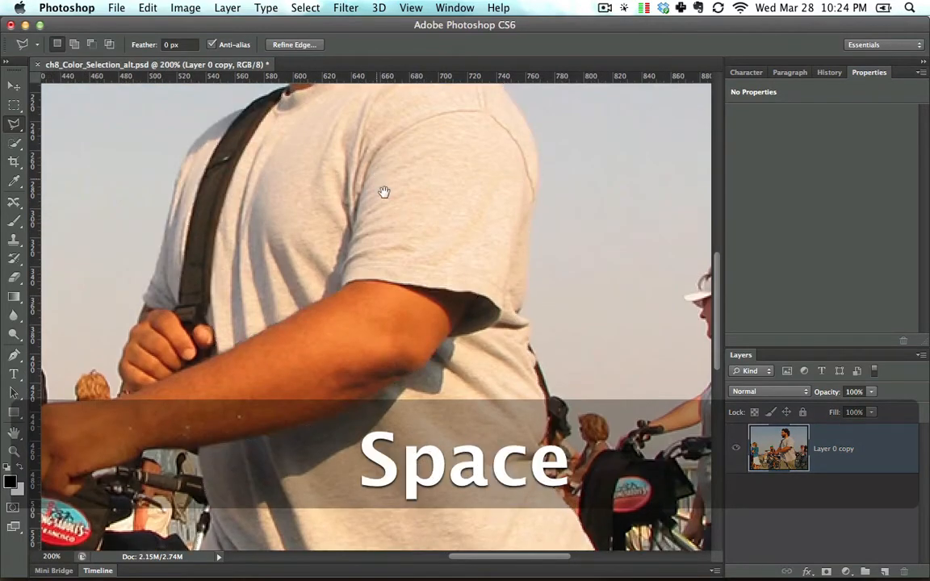
drag(382, 191, 437, 261)
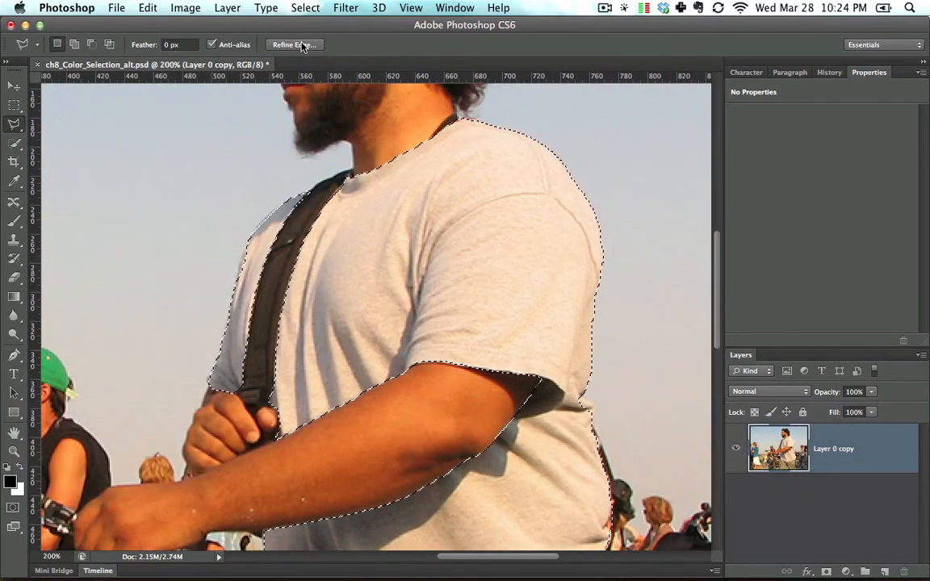
click(302, 45)
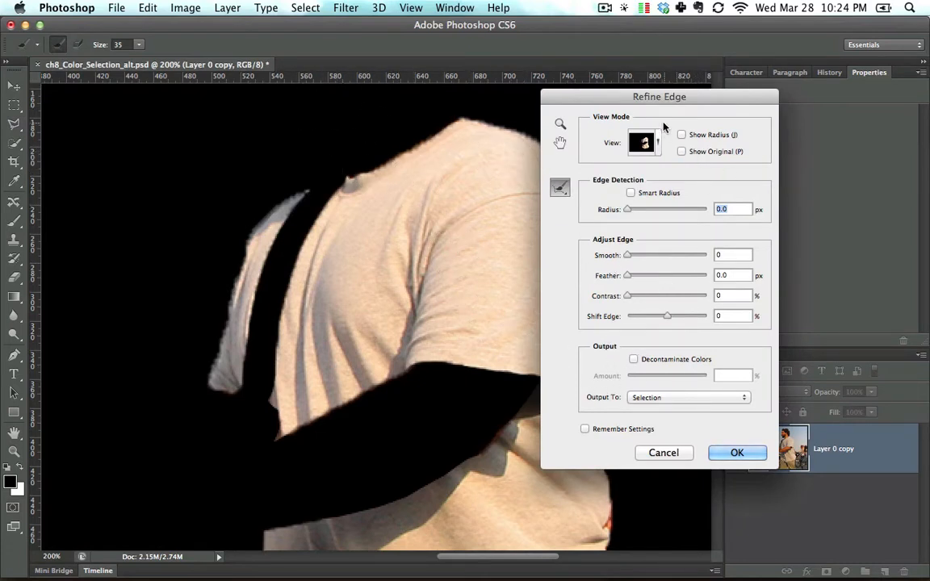
drag(591, 89, 629, 83)
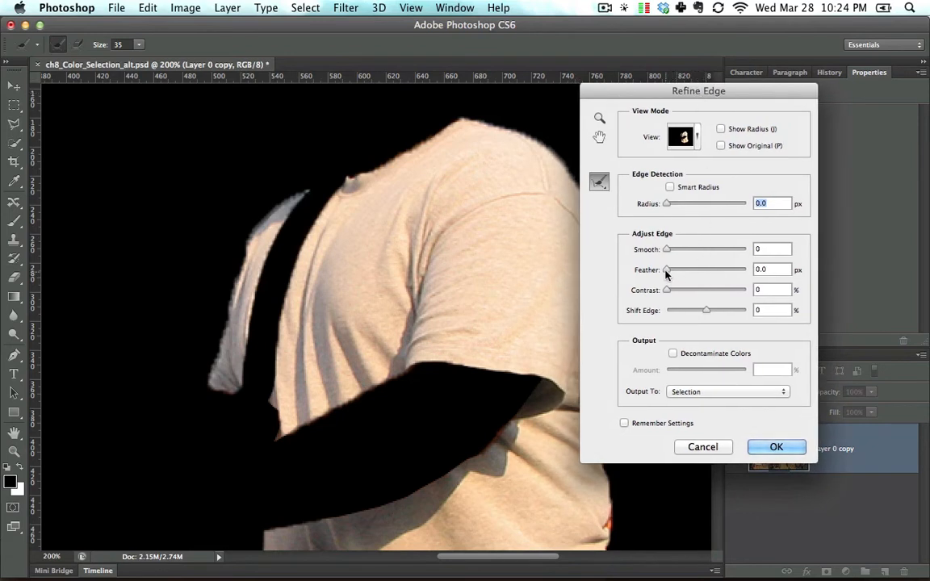
drag(666, 271, 673, 276)
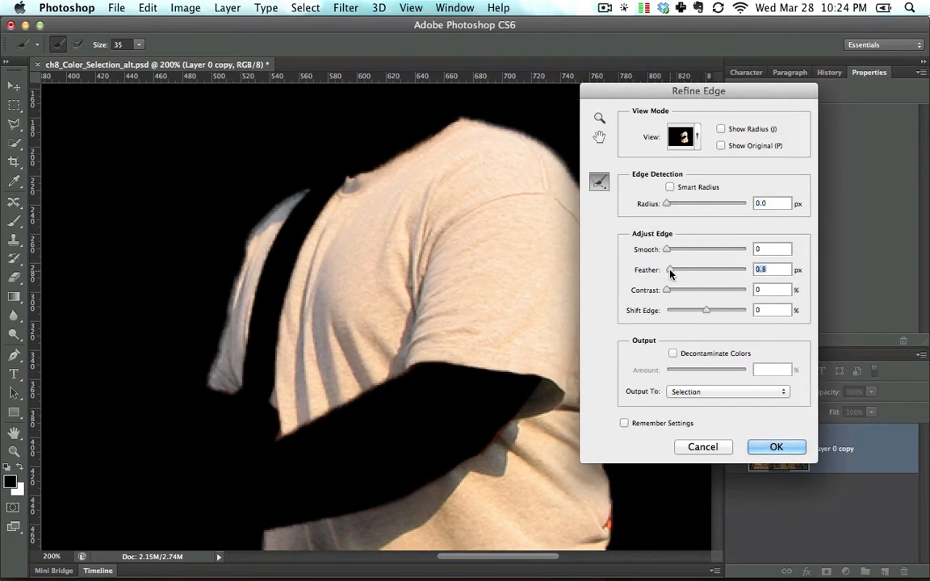
mouse_move(707, 311)
mouse_down()
mouse_move(732, 314)
mouse_move(710, 313)
mouse_up()
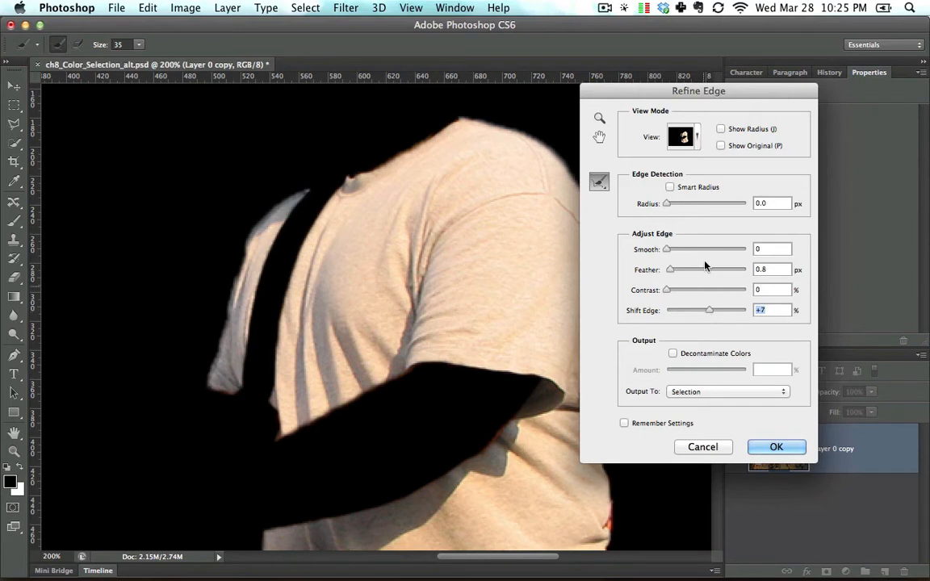
Keep the On Black preview, fine-tune the Contrast and Feather slightly, and apply the edge refinement.
click(696, 139)
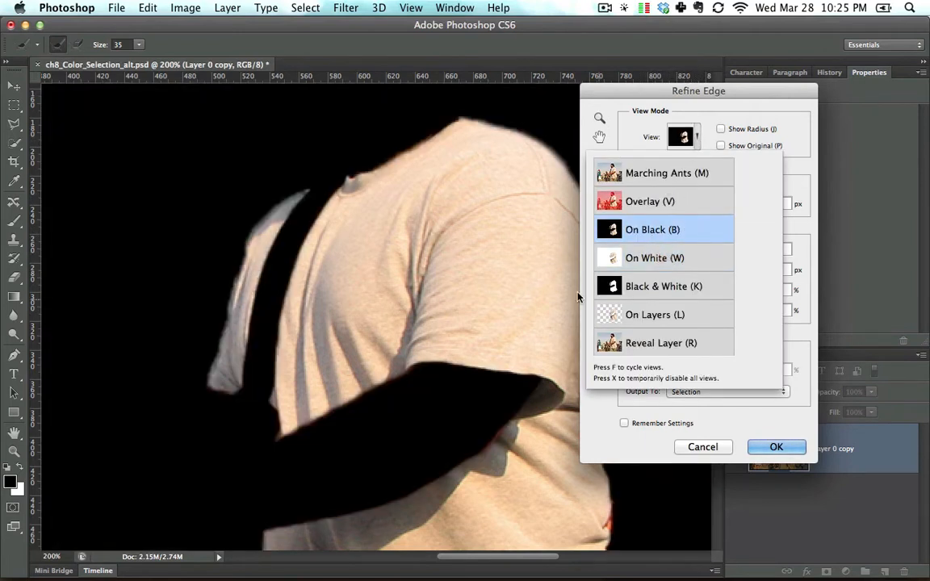
click(708, 233)
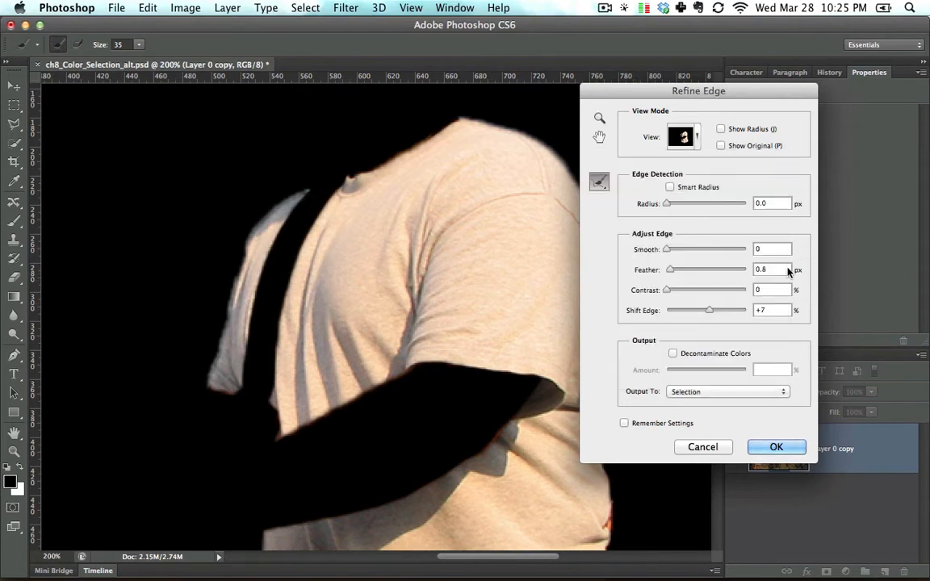
drag(666, 292, 668, 292)
drag(670, 269, 671, 270)
click(776, 446)
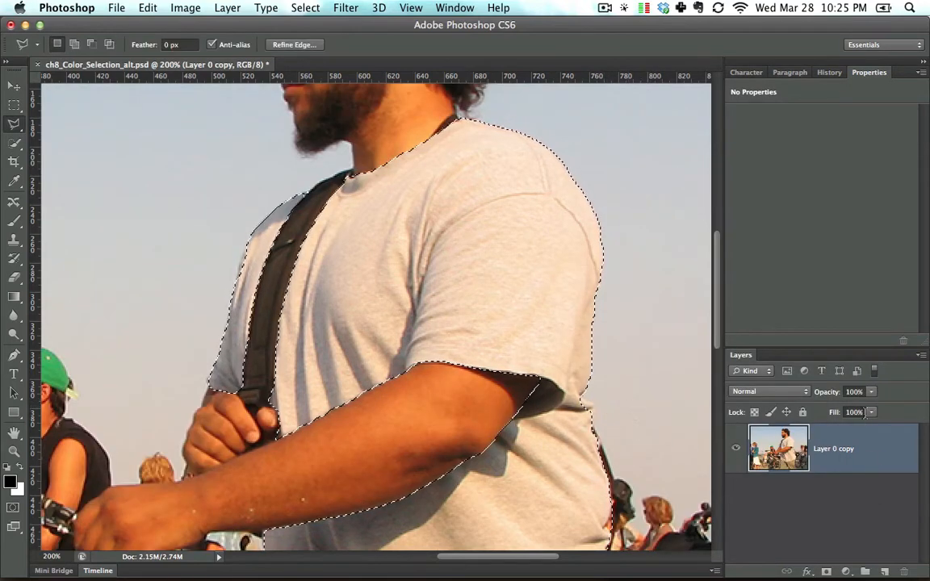
Add a Hue/Saturation adjustment layer masked by the shirt selection and try Hue values of +82 and -132.
click(846, 572)
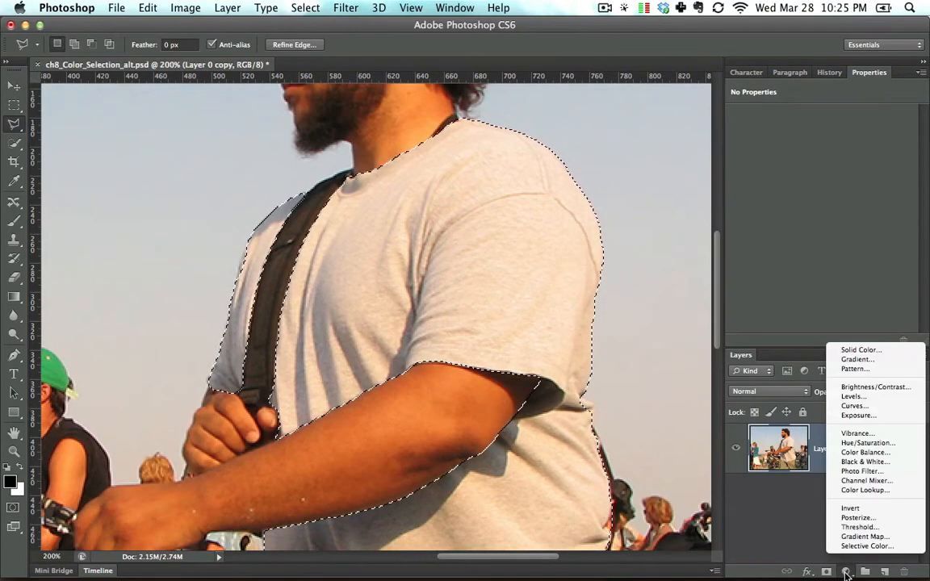
click(869, 444)
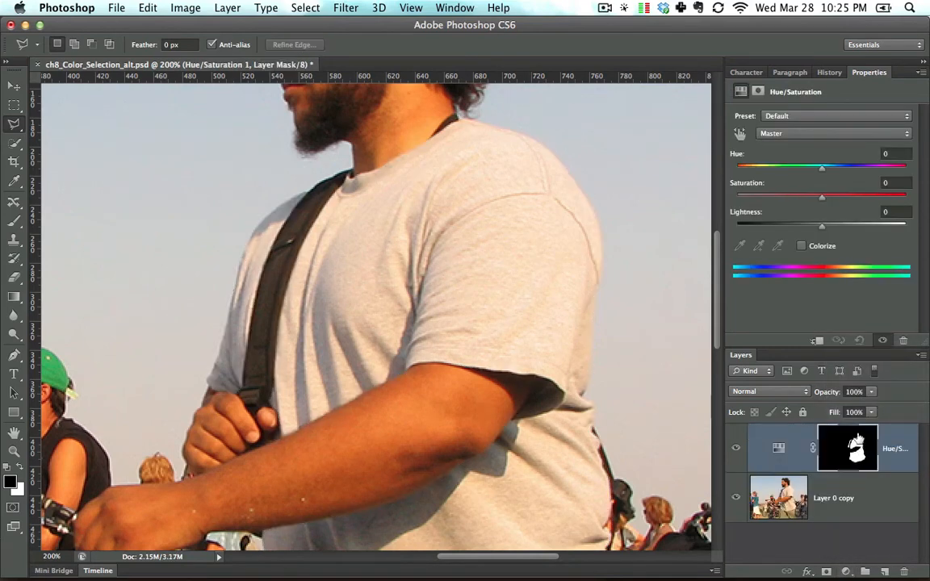
drag(821, 169, 873, 171)
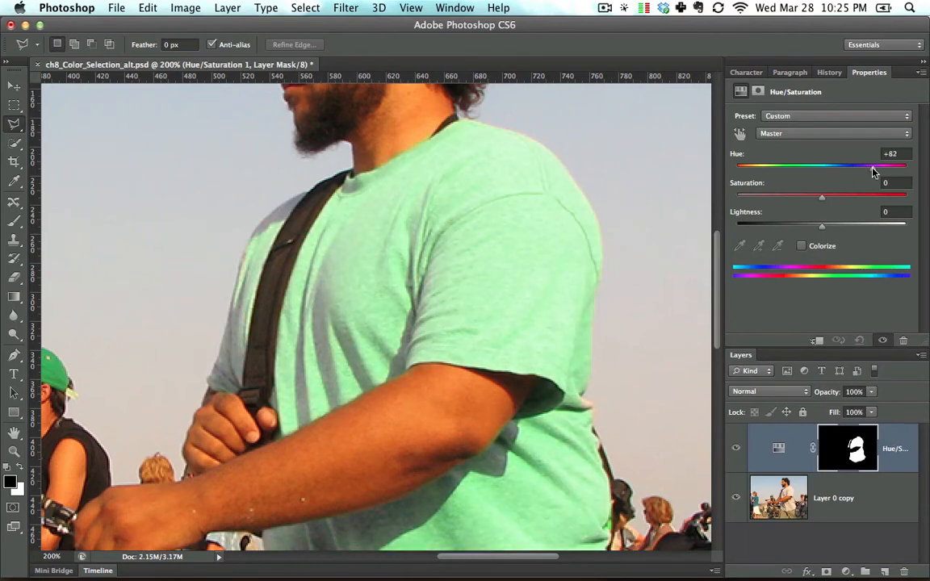
key(super+minus)
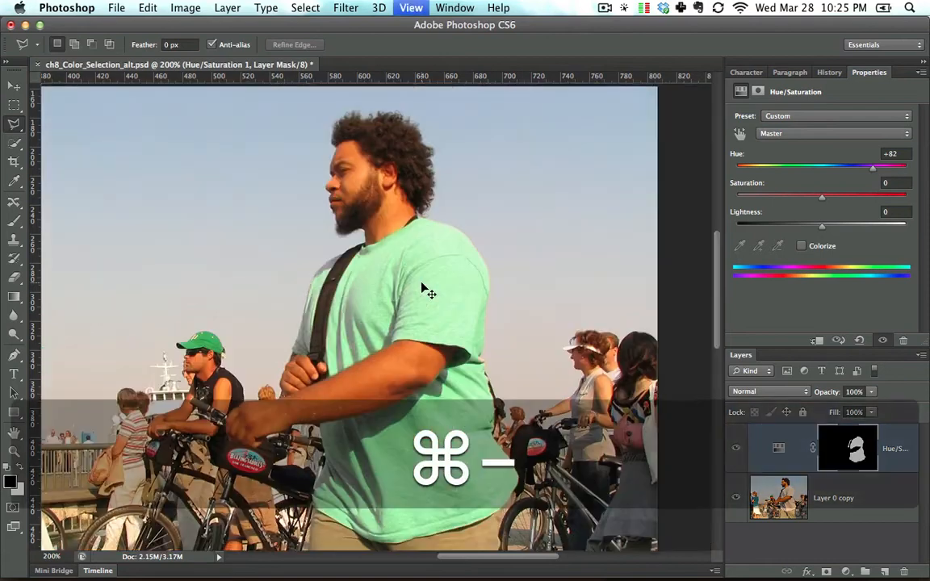
drag(847, 173, 752, 174)
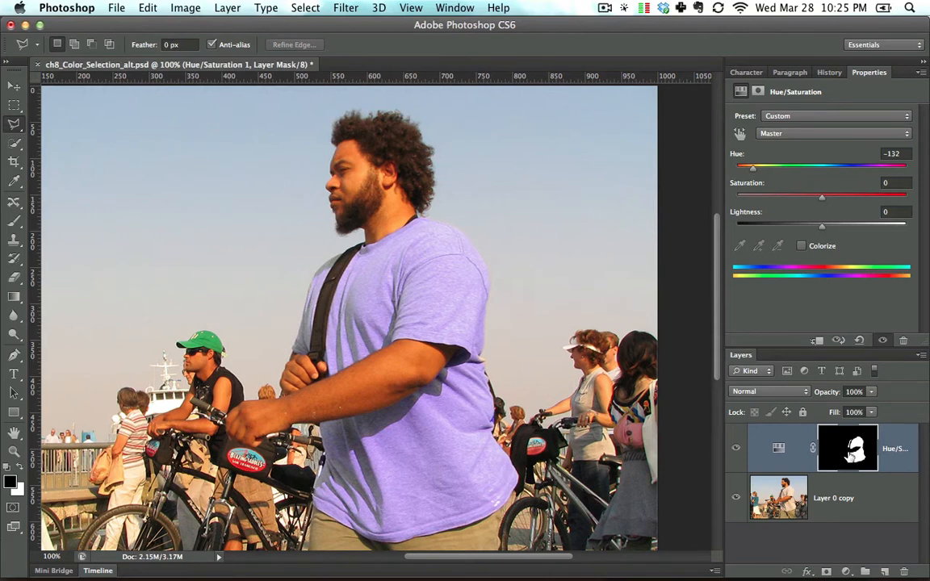
Examine the Hue/Saturation layer's mask on its own and compare its mask properties with the adjustment settings.
alt+click(849, 457)
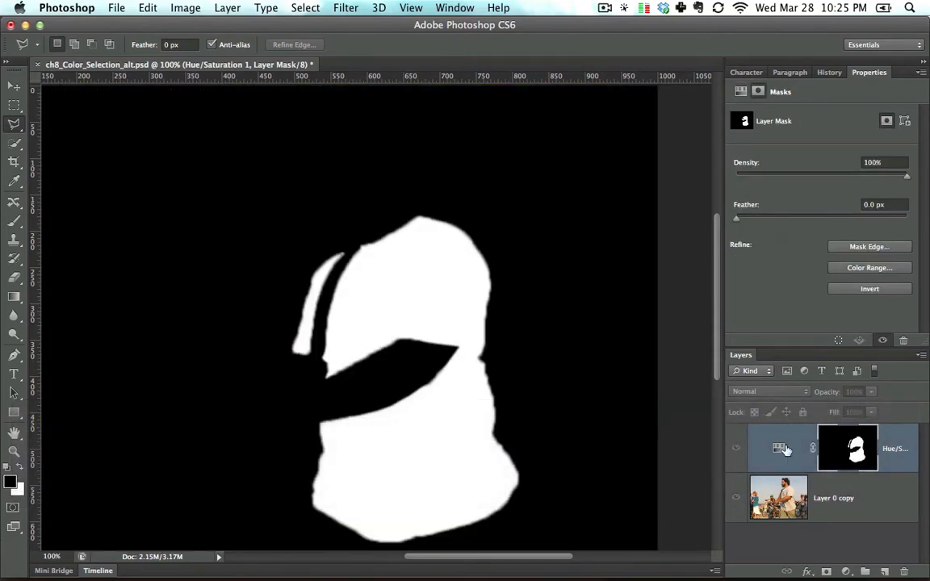
alt+click(856, 453)
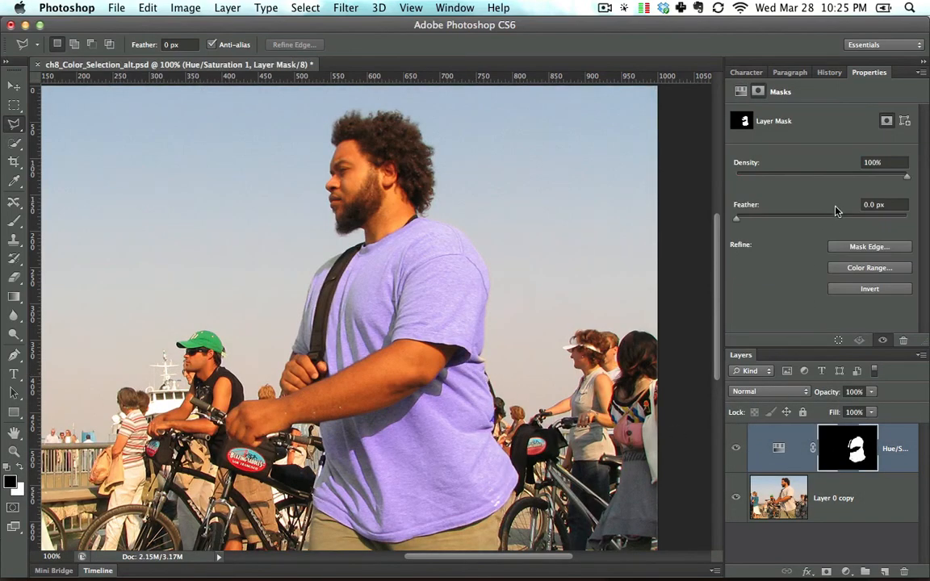
click(779, 450)
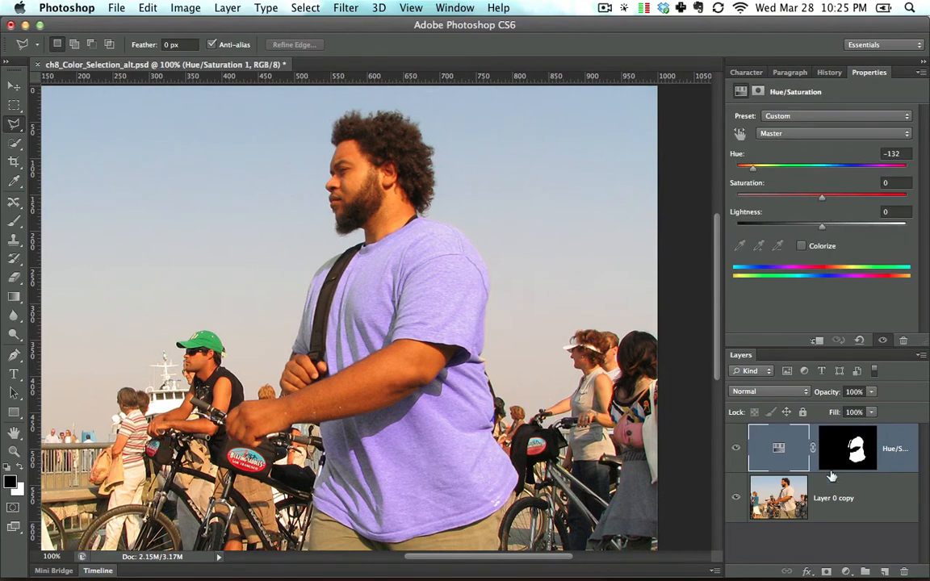
click(854, 457)
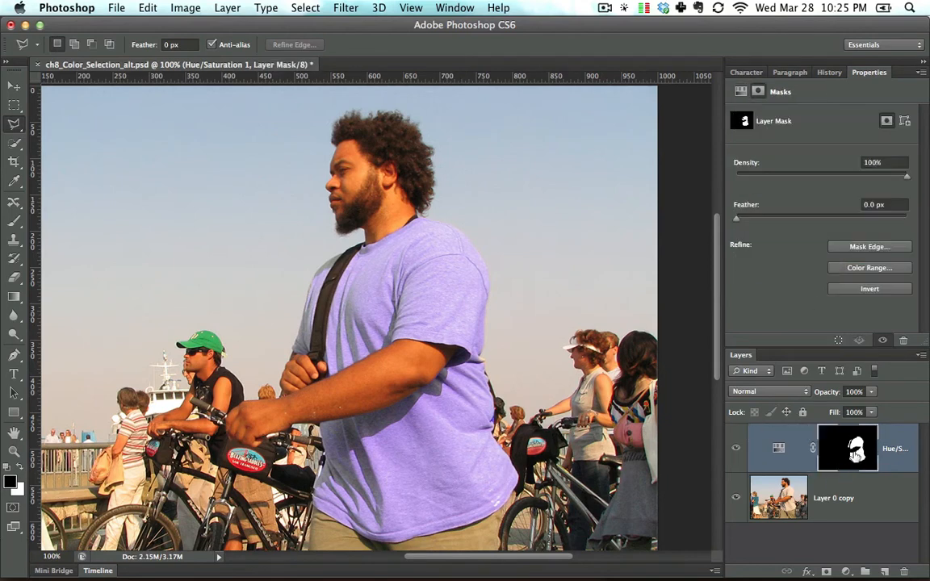
click(782, 450)
click(840, 458)
click(778, 452)
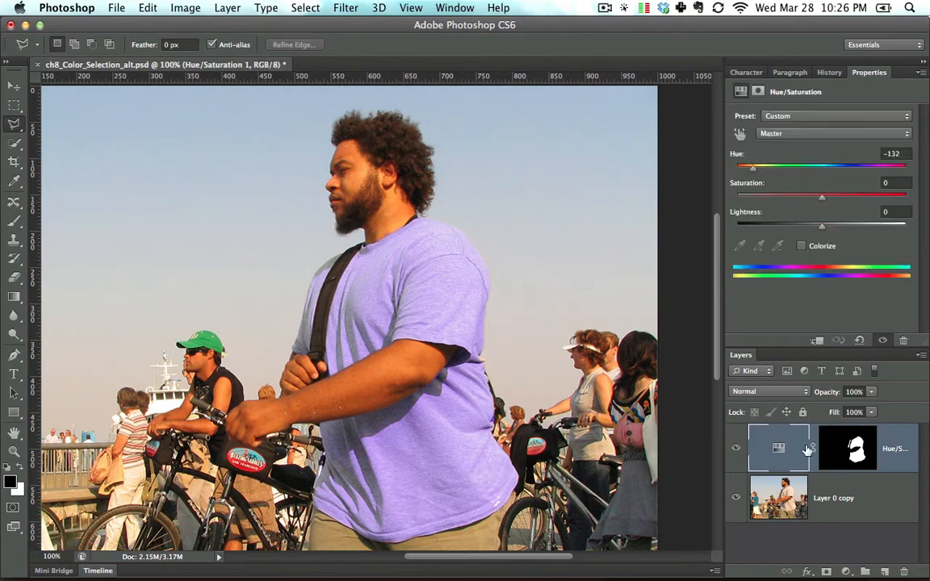
click(848, 452)
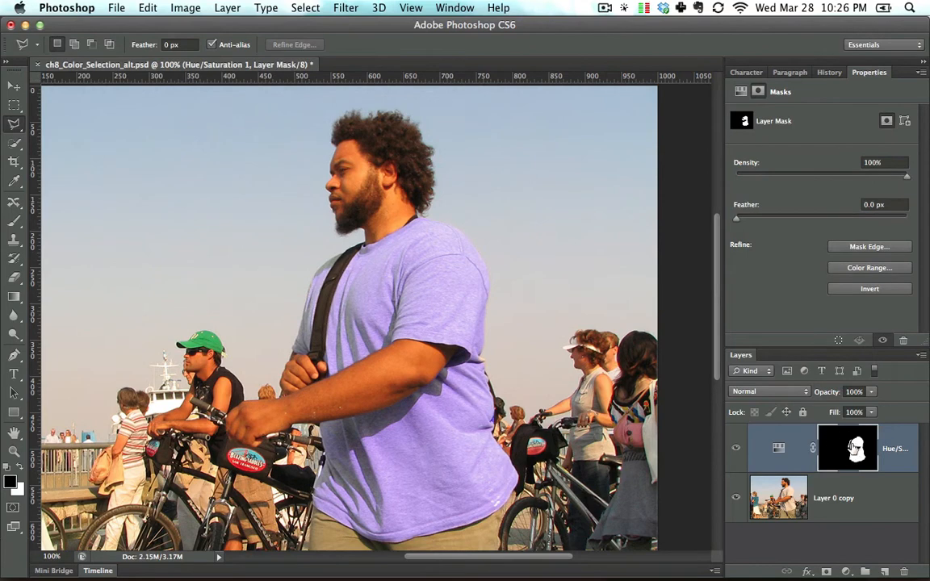
click(774, 446)
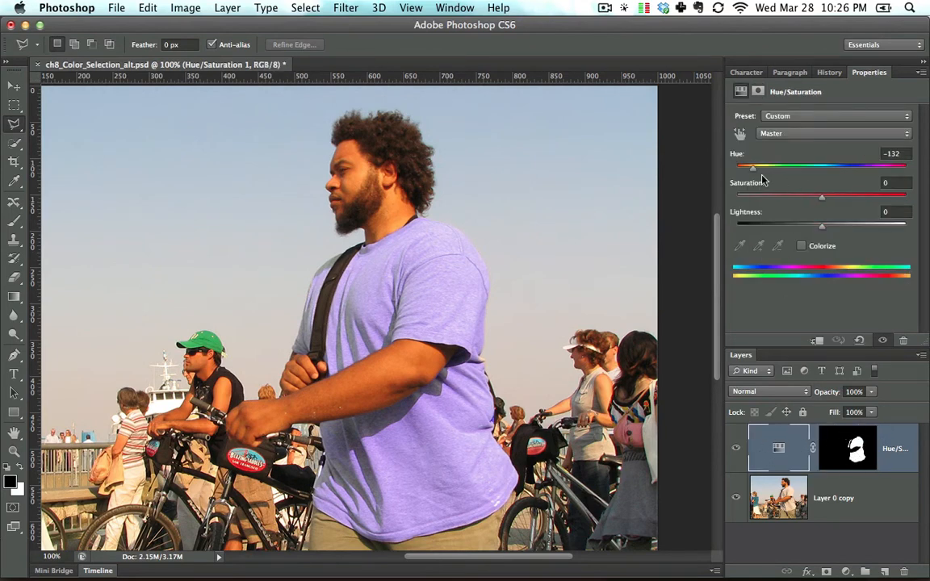
Recolor the shirt blue by setting Hue to +180, Saturation to +51 and Lightness to -12.
drag(754, 167, 925, 184)
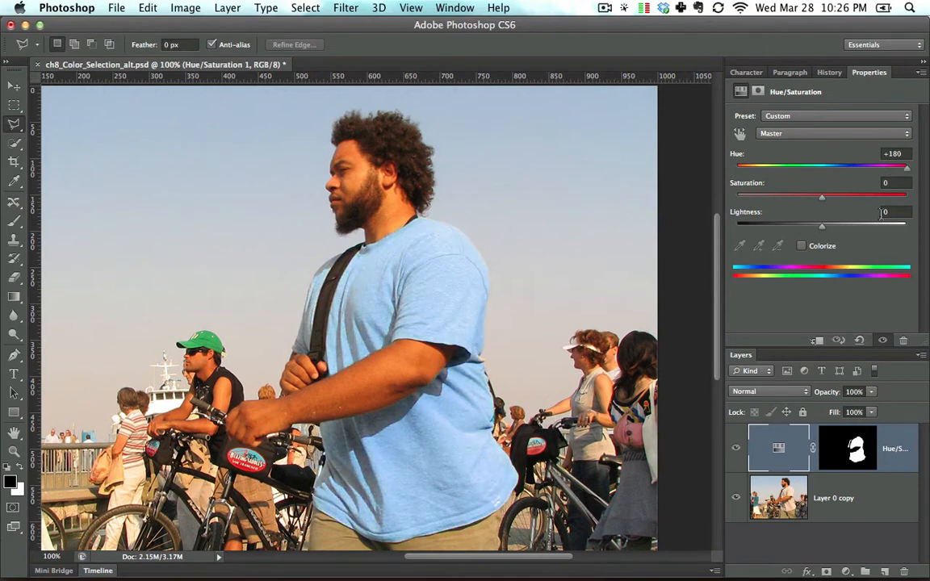
drag(843, 197, 862, 197)
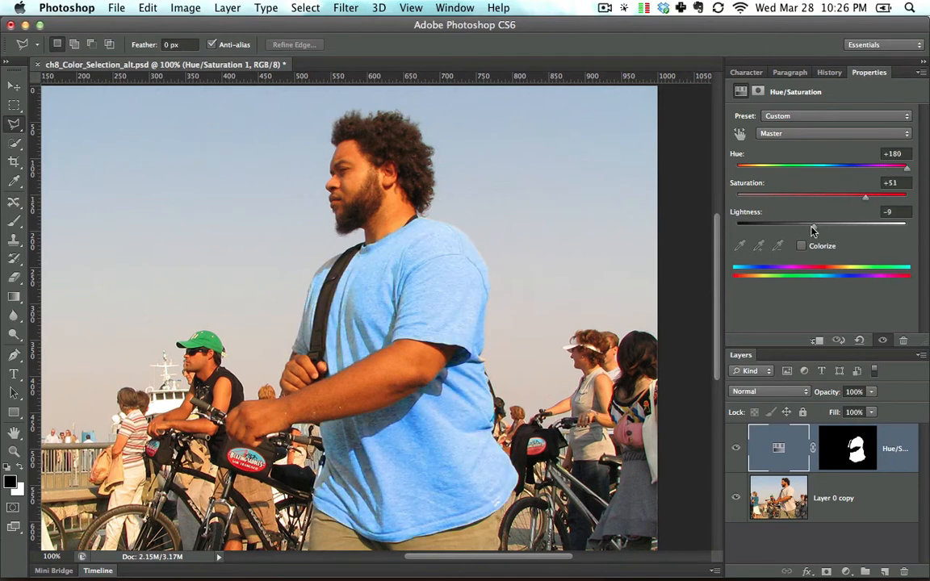
drag(812, 231, 812, 231)
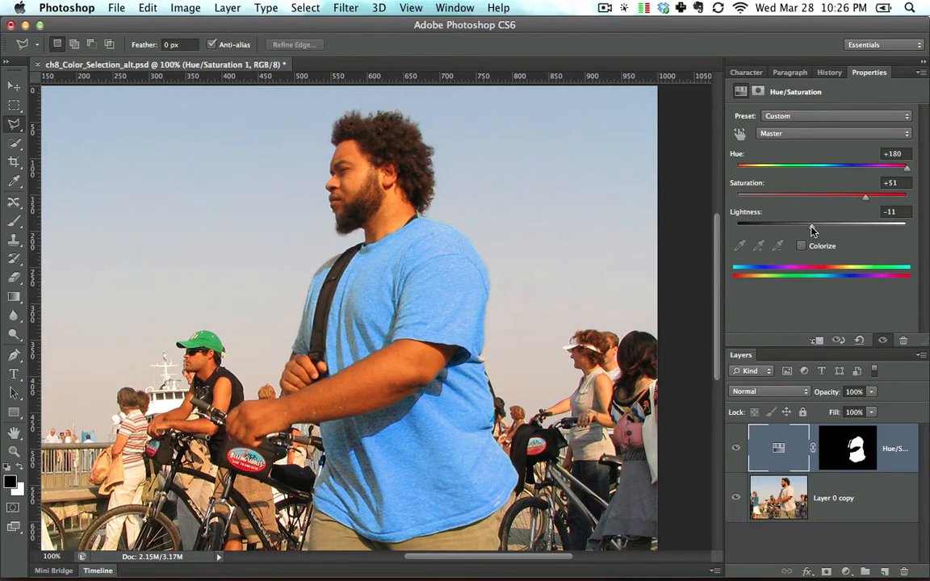
Compare the photo with and without the Hue/Saturation layer, and inspect the recolored shirt up close and in full.
click(733, 450)
click(733, 449)
key(super+equal)
key(super+equal)
key(super+minus)
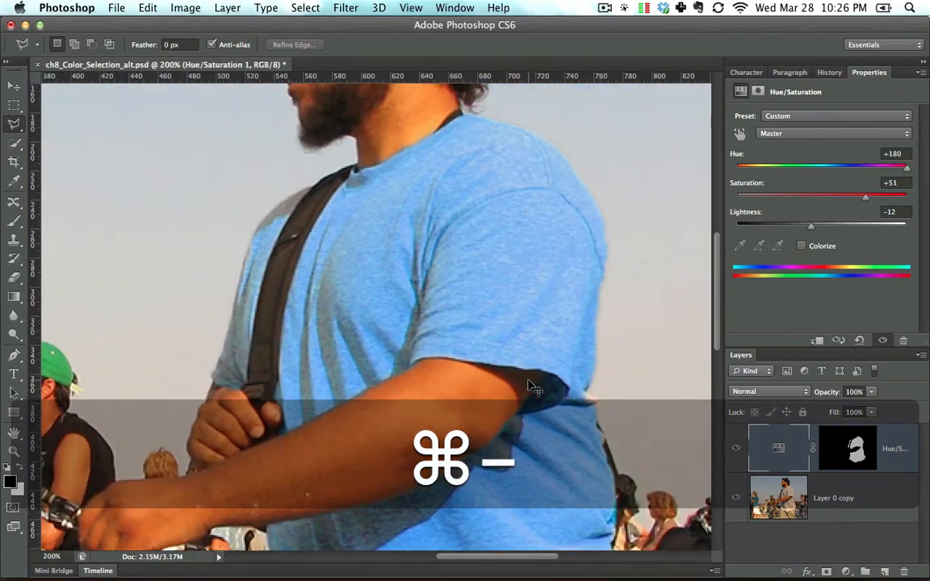
key(super+0)
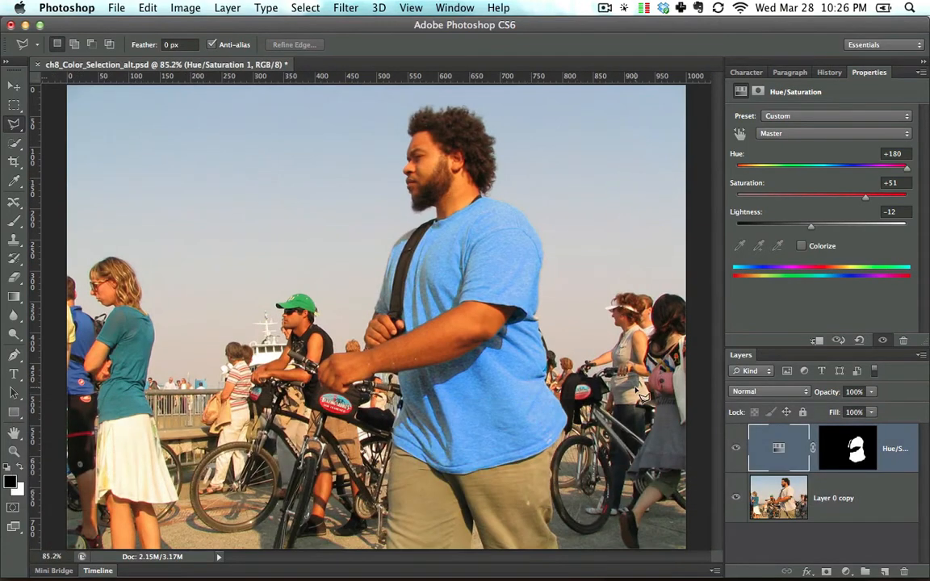
Paint white on the Hue/Saturation layer's mask with a 9 px Brush over the uncolored shirt patch beside the sleeve opening.
key(super+equal)
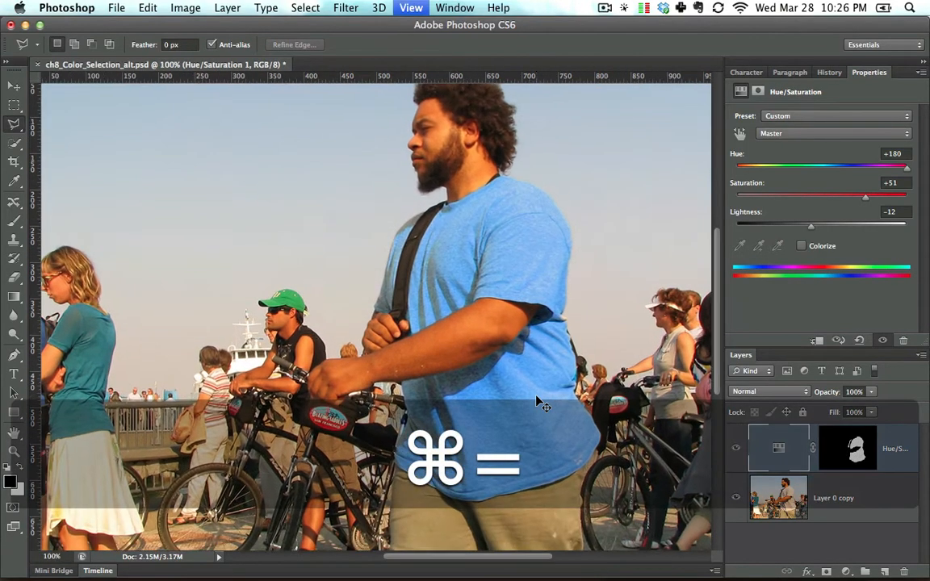
key(super+equal)
key(space)
drag(503, 301, 473, 261)
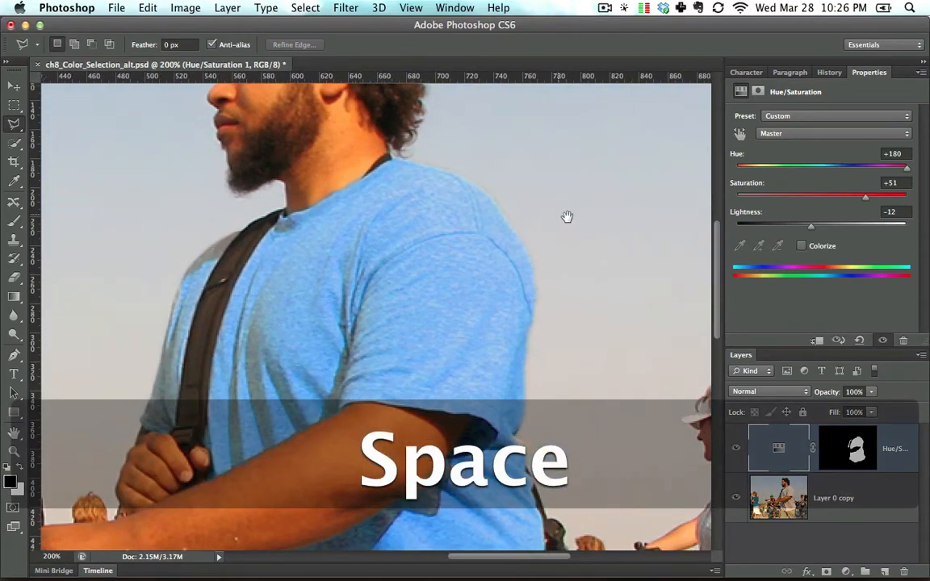
mouse_move(567, 216)
mouse_down()
mouse_move(461, 206)
mouse_move(428, 322)
mouse_move(355, 44)
mouse_move(356, 78)
mouse_up()
click(12, 223)
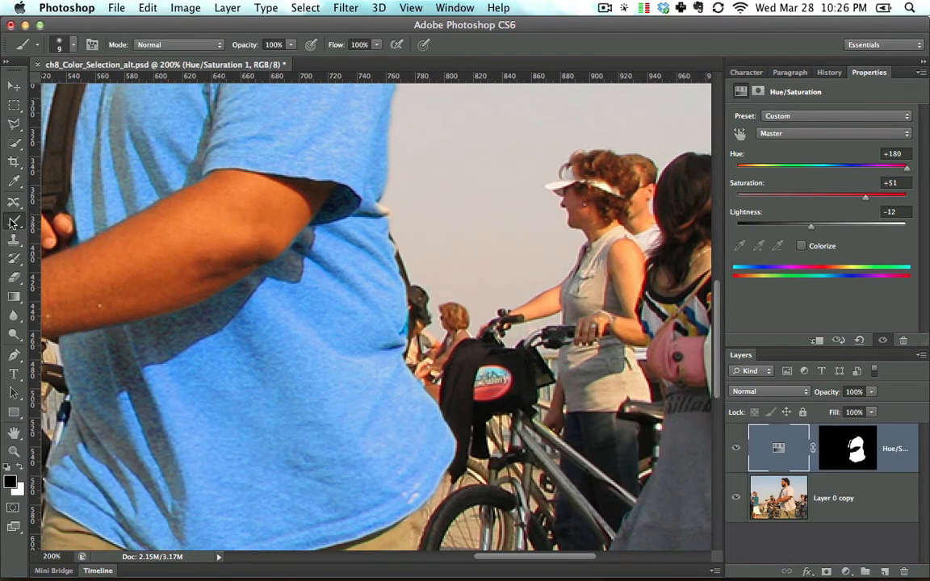
click(838, 463)
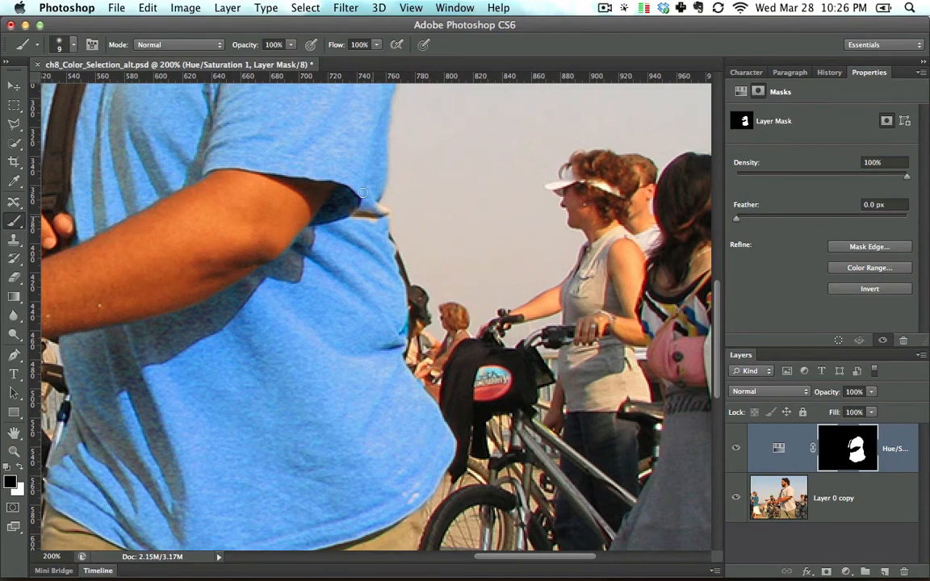
key(super+z)
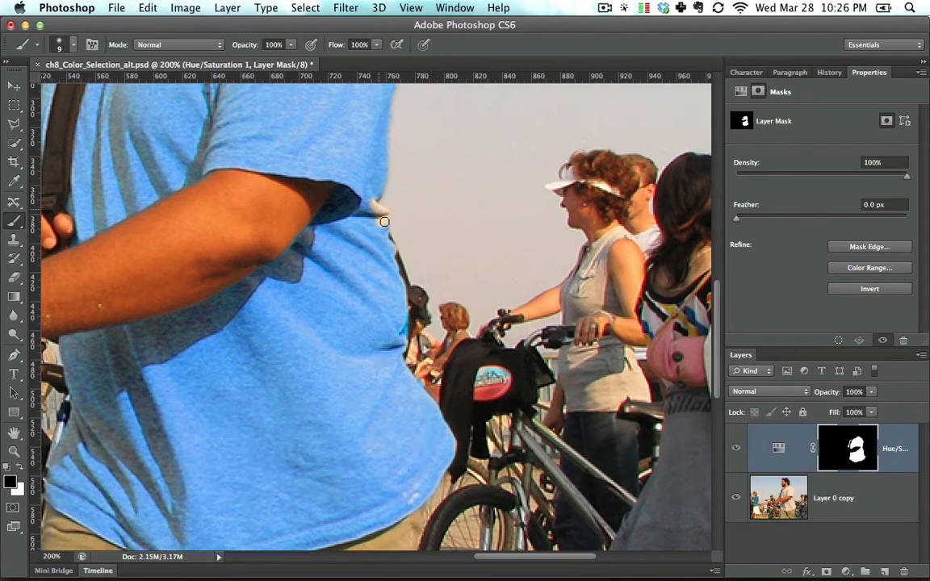
key(super+z)
key(super+z)
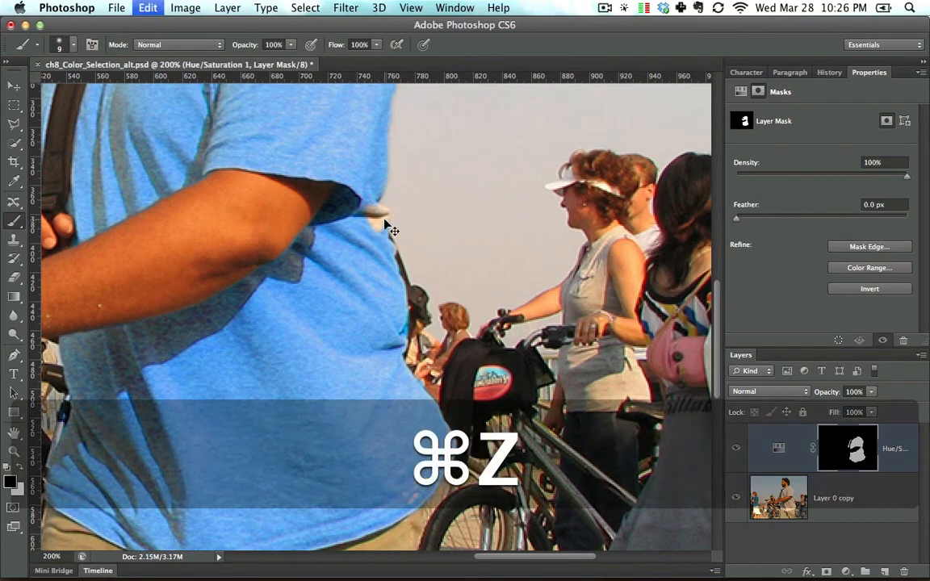
key(x)
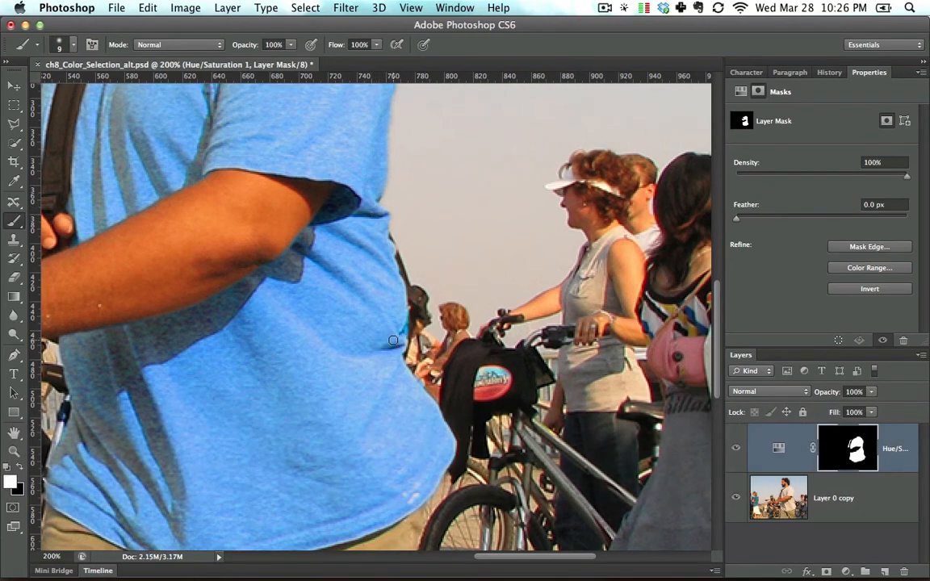
Try the Color blending mode on the Hue/Saturation layer that recolors the shirt.
key(space)
drag(403, 473, 469, 347)
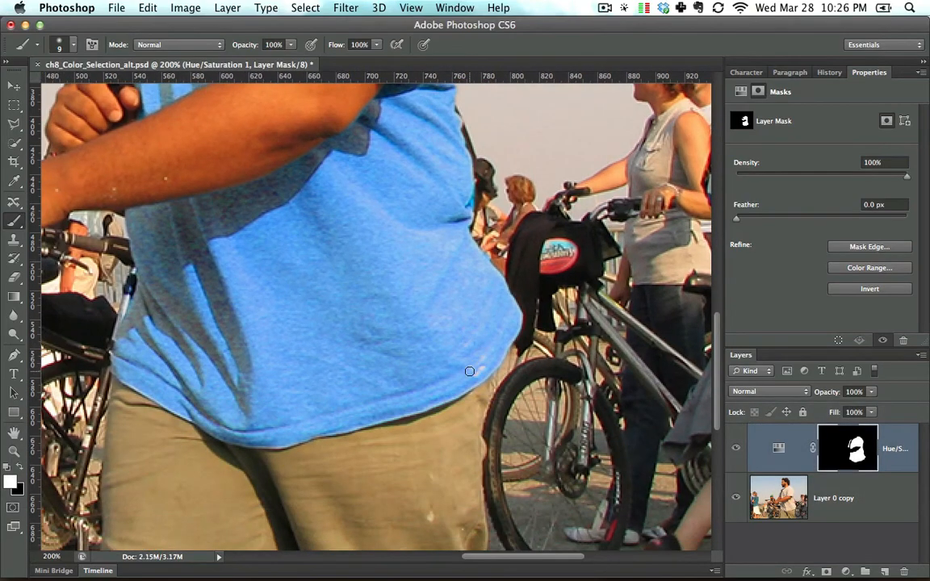
key(space)
drag(361, 381, 606, 430)
mouse_move(273, 283)
mouse_down()
mouse_move(331, 278)
mouse_move(364, 332)
mouse_move(343, 342)
mouse_move(359, 303)
mouse_move(302, 424)
mouse_up()
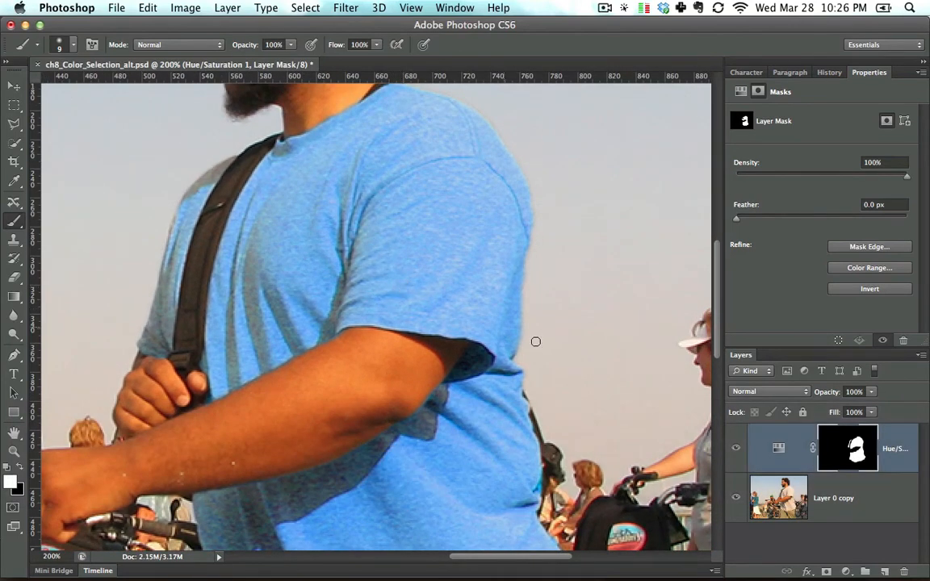
click(770, 391)
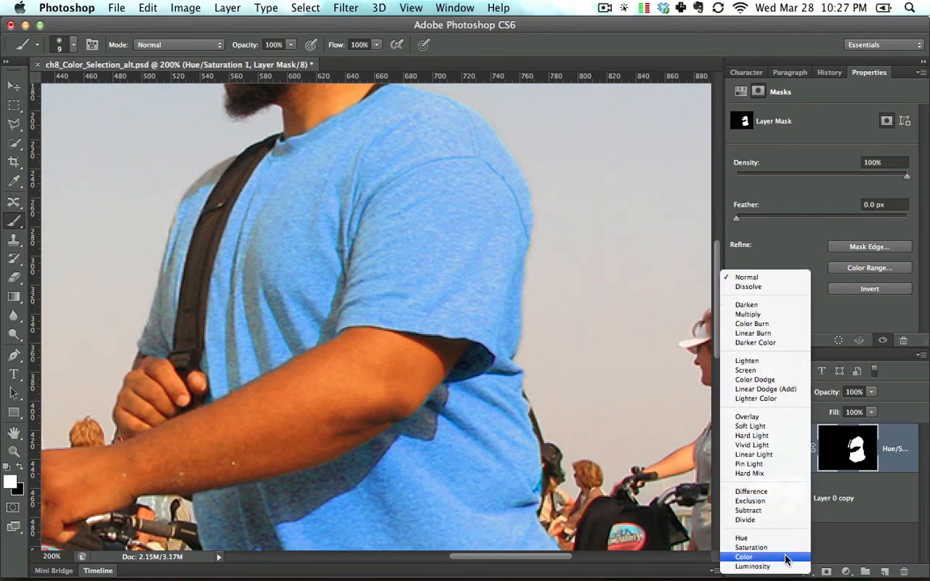
click(787, 558)
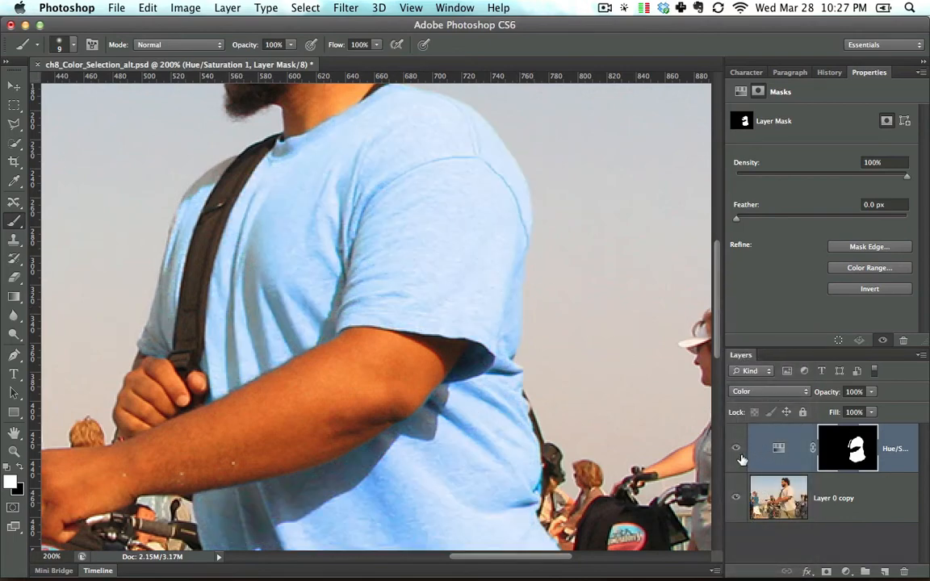
Compare the Color and Normal blending modes on the recolored shirt, also with the whole photo in view, and finish with the Color change undone.
key(super+z)
key(super+z)
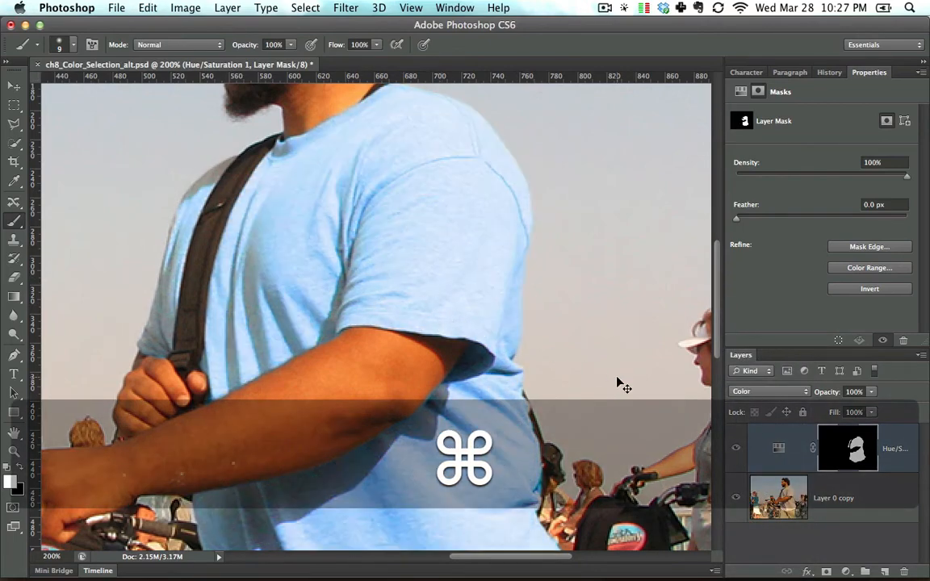
key(super+z)
key(super+0)
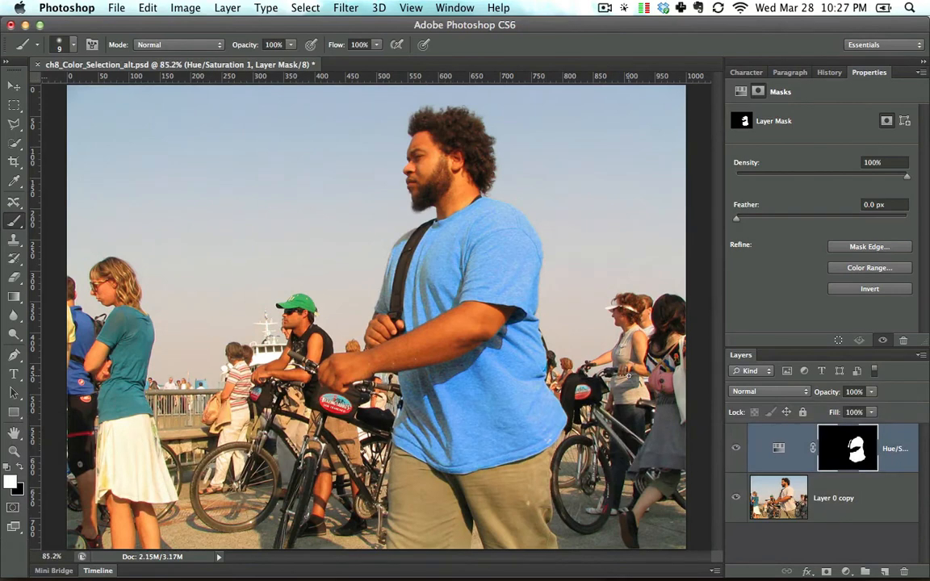
key(super+z)
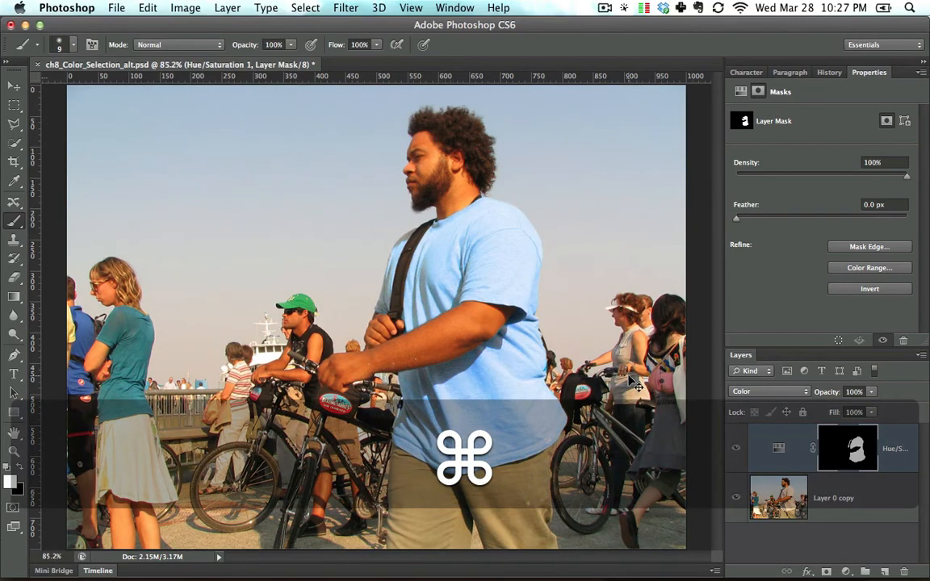
key(super+z)
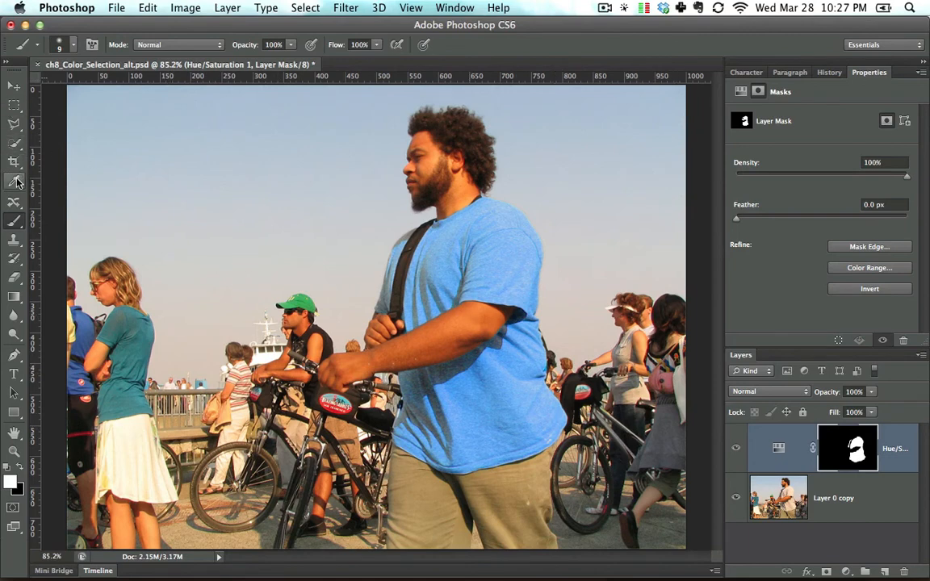
Quick-select the sky on the man's left side, and replace that with a Magic Wand selection of the whole sky, adding the area near the horizon.
click(16, 145)
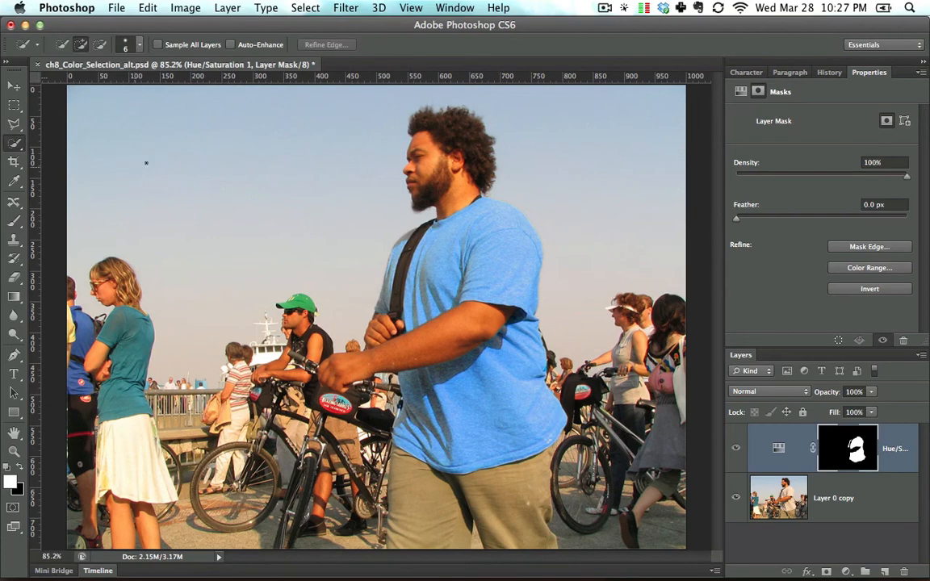
mouse_move(146, 163)
mouse_down()
mouse_move(275, 142)
mouse_move(255, 159)
mouse_move(236, 235)
mouse_move(301, 137)
mouse_up()
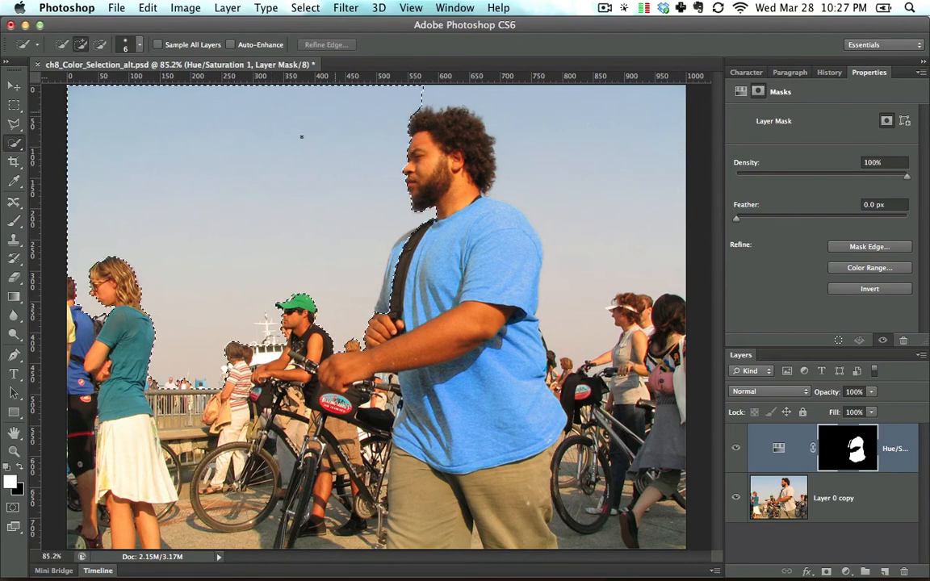
right_click(15, 144)
click(81, 152)
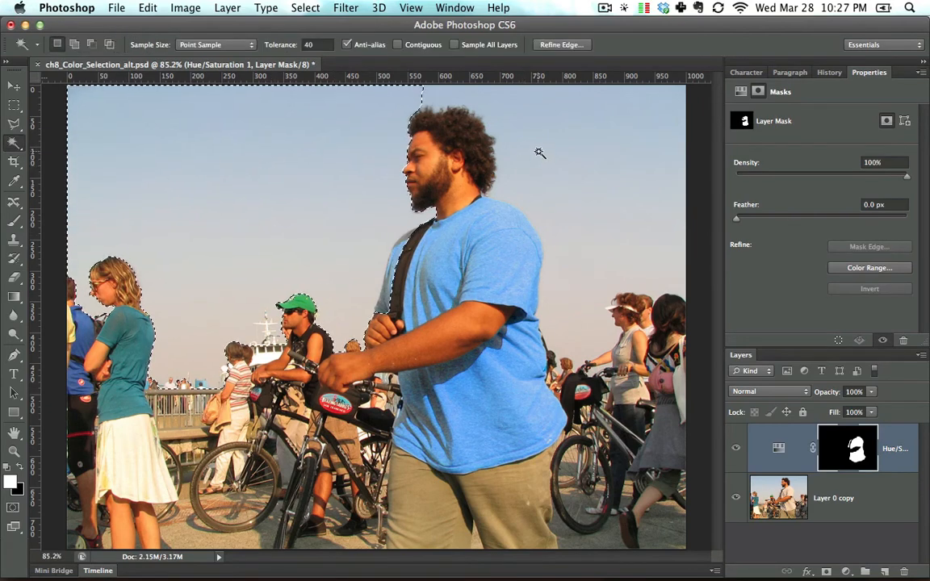
click(539, 153)
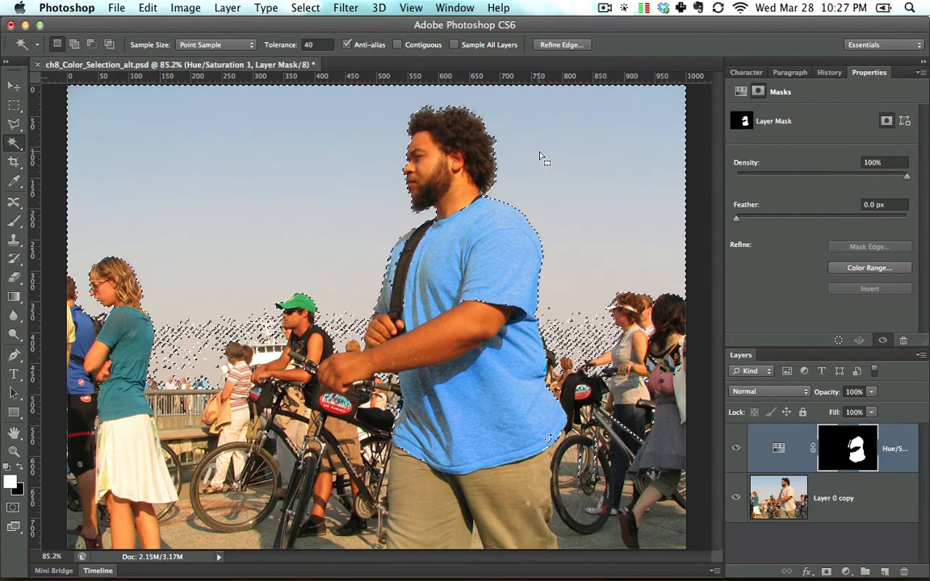
shift+click(587, 341)
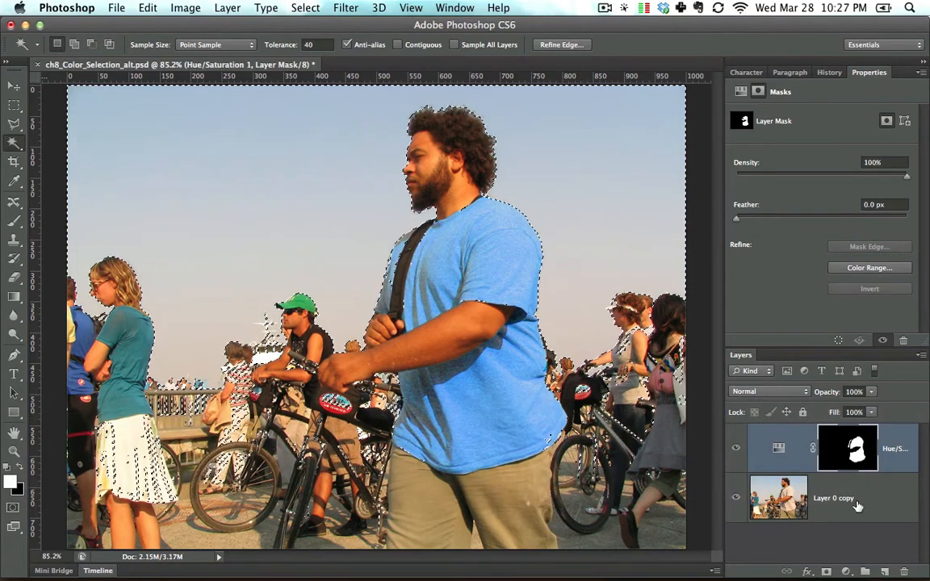
Add a second Hue/Saturation adjustment layer from the sky selection and set its Hue to +126.
click(845, 571)
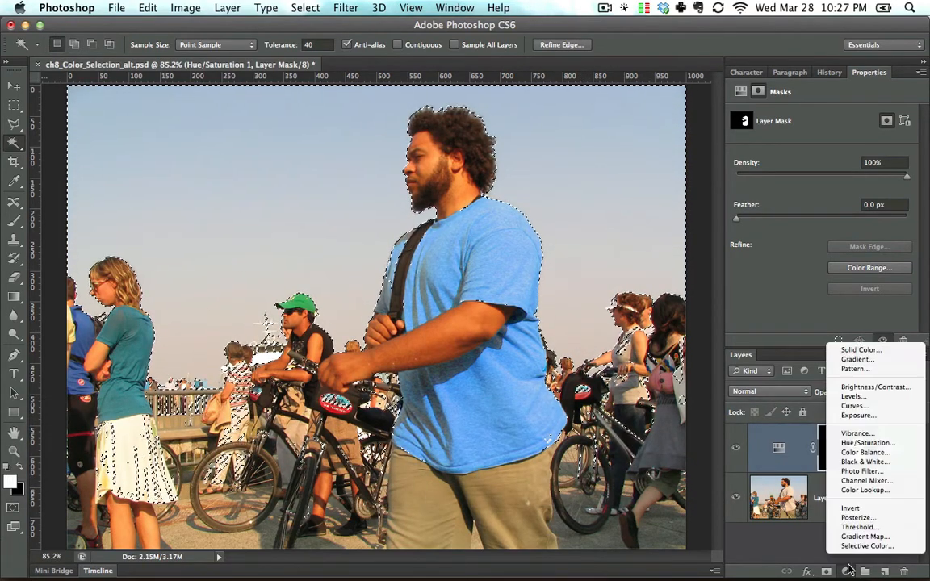
click(865, 442)
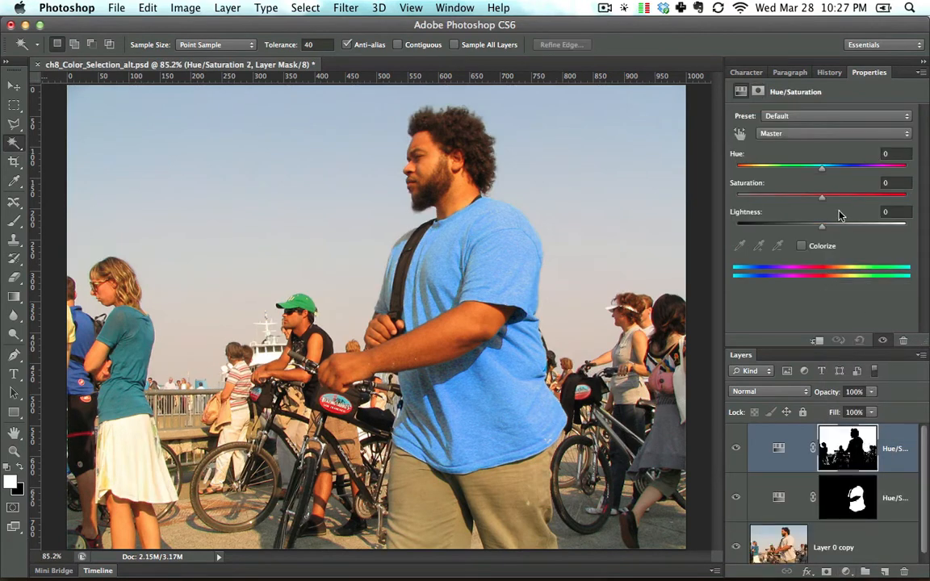
drag(819, 175, 889, 181)
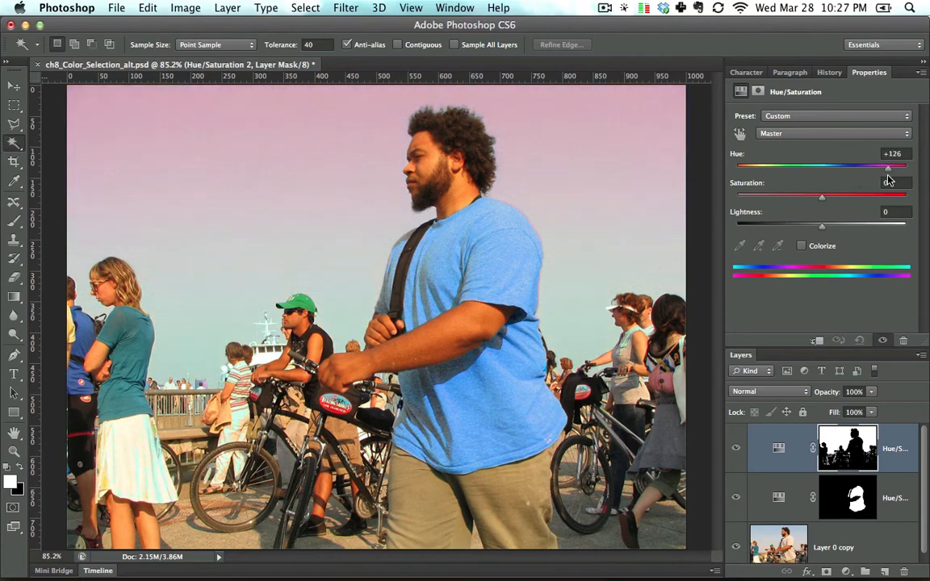